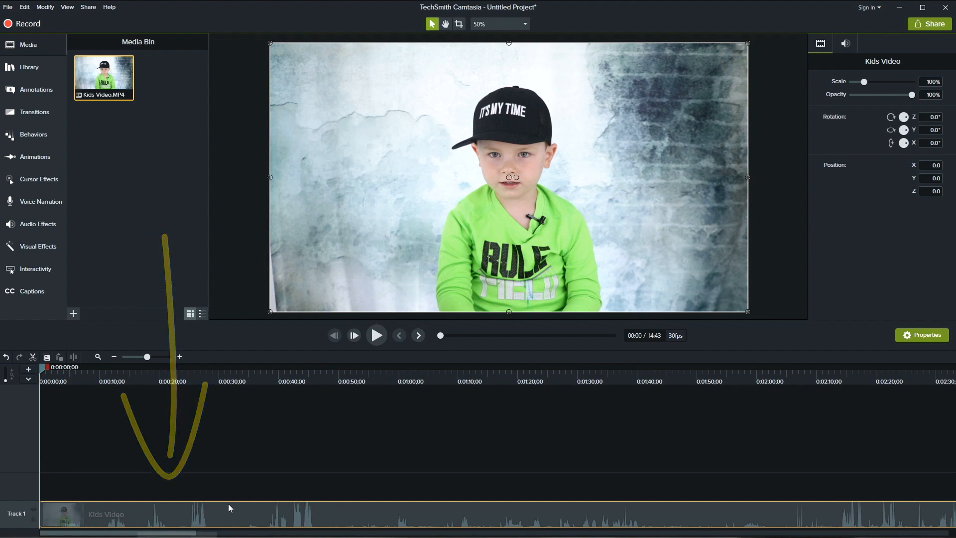
Step: Select the Kids Video clip on Track 1 and scrub the playhead to about 25 seconds, just before the tall audio peaks
{"action": "left_click", "coordinate": [242, 493]}
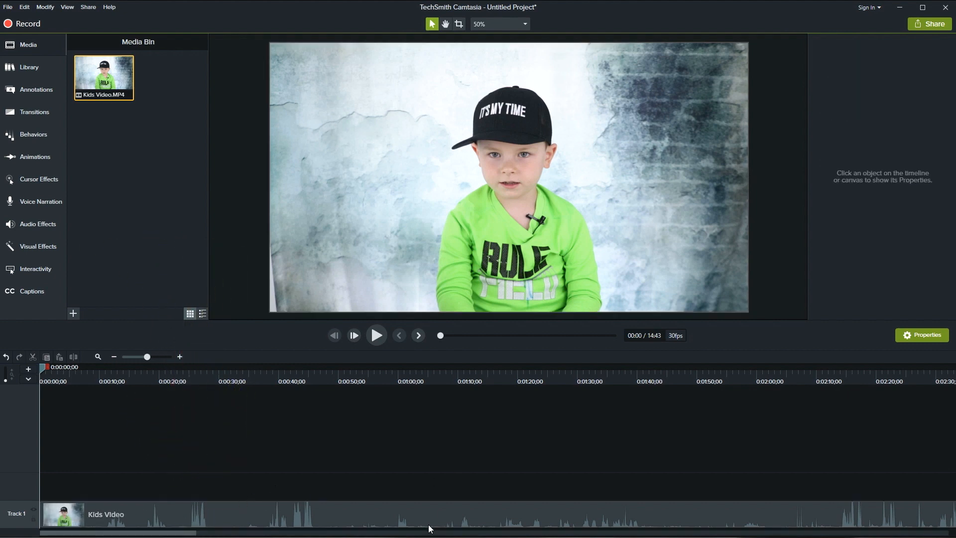
{"action": "left_click", "coordinate": [170, 522]}
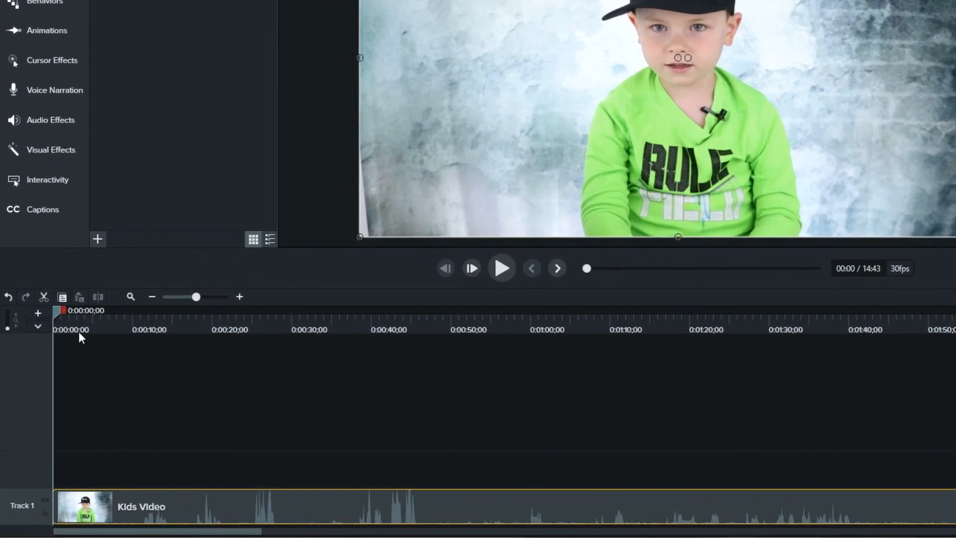
{"action": "left_click", "coordinate": [60, 378]}
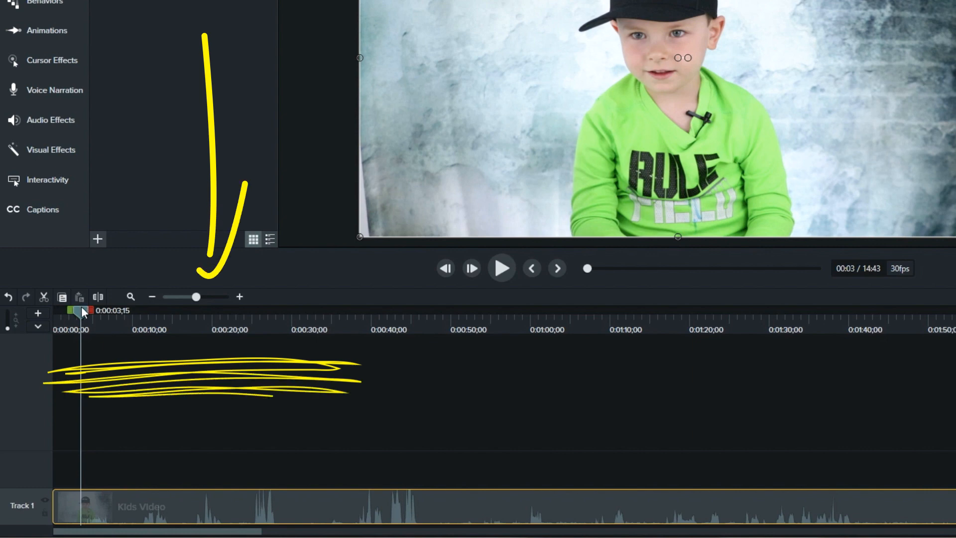
{"action": "left_click_drag", "start_coordinate": [82, 307], "coordinate": [271, 315]}
{"action": "left_click", "coordinate": [204, 331]}
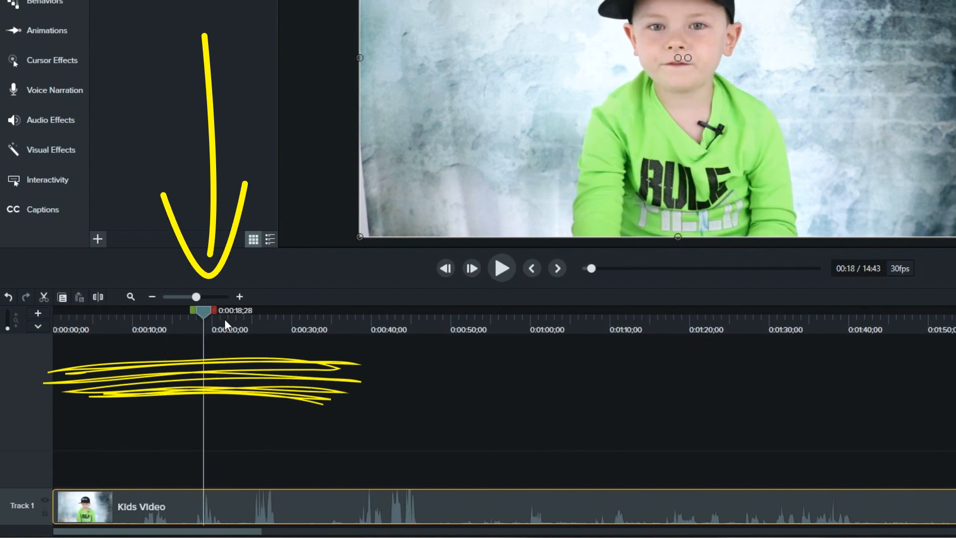
{"action": "left_click", "coordinate": [290, 327]}
{"action": "left_click_drag", "start_coordinate": [285, 314], "coordinate": [254, 325]}
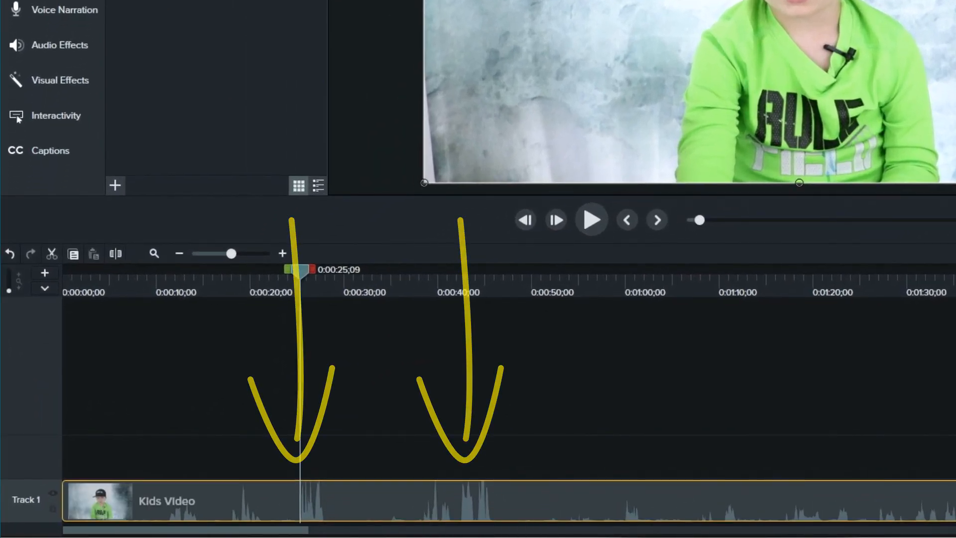
Step: Split the Kids Video clip at 0:00:25;12, right before the audio peaks begin
{"action": "left_click", "coordinate": [282, 253]}
{"action": "left_click", "coordinate": [282, 254]}
{"action": "left_click", "coordinate": [282, 254]}
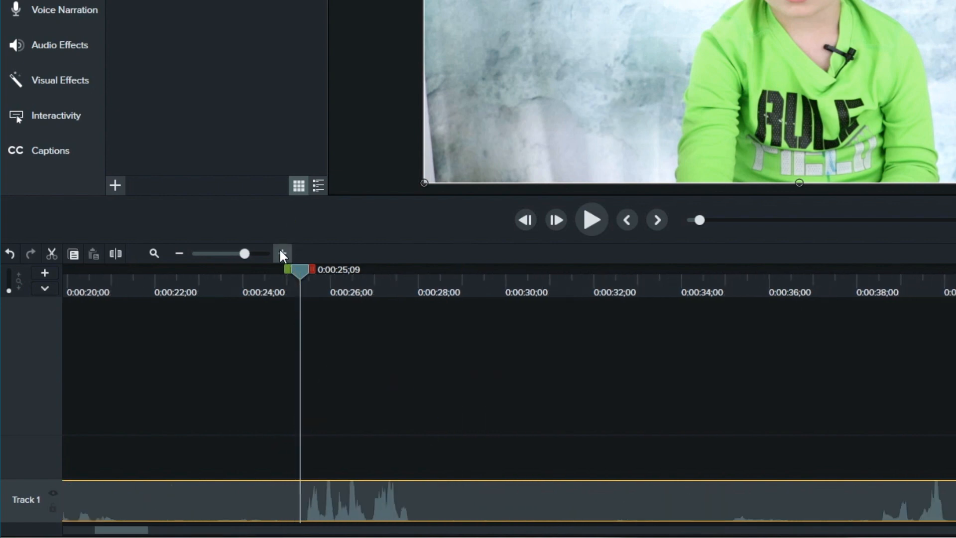
{"action": "left_click_drag", "start_coordinate": [299, 273], "coordinate": [303, 272]}
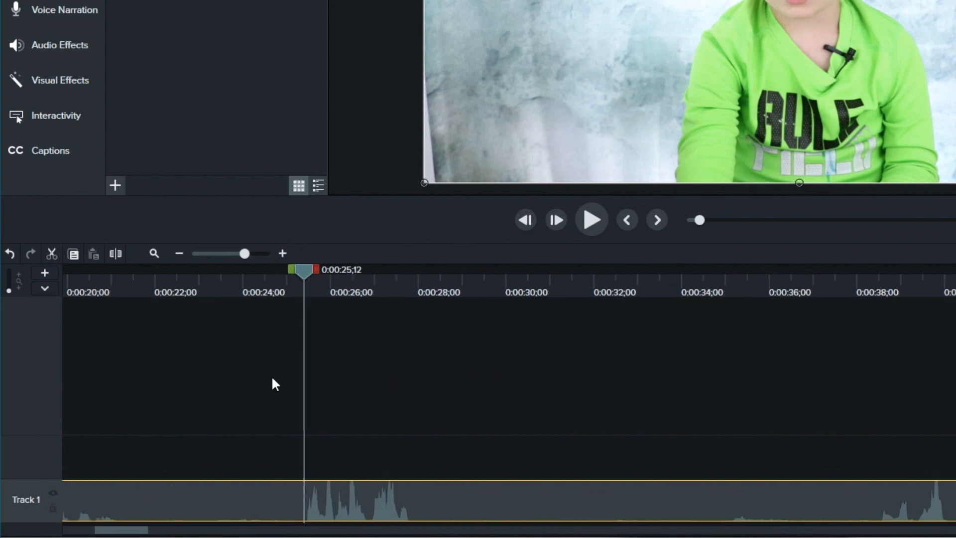
{"action": "left_click", "coordinate": [118, 252]}
{"action": "left_click", "coordinate": [368, 485]}
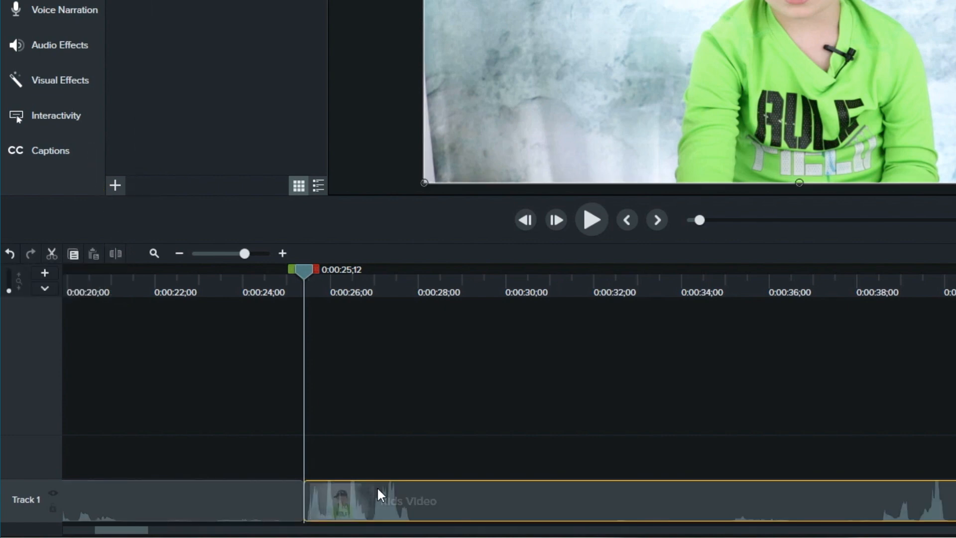
Step: Ripple delete the section before the split and place the remaining Kids Video clip at the start of the timeline
{"action": "left_click", "coordinate": [284, 501]}
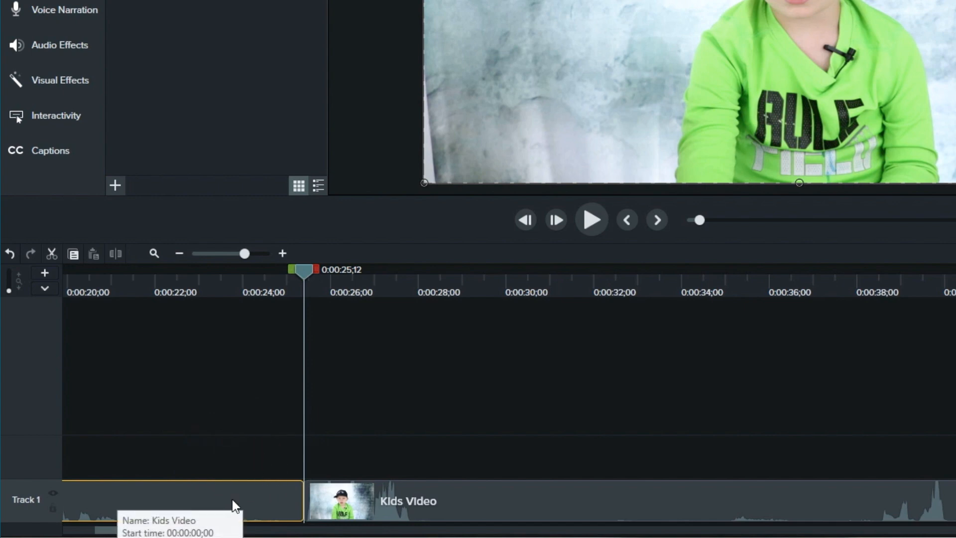
{"action": "right_click", "coordinate": [276, 496]}
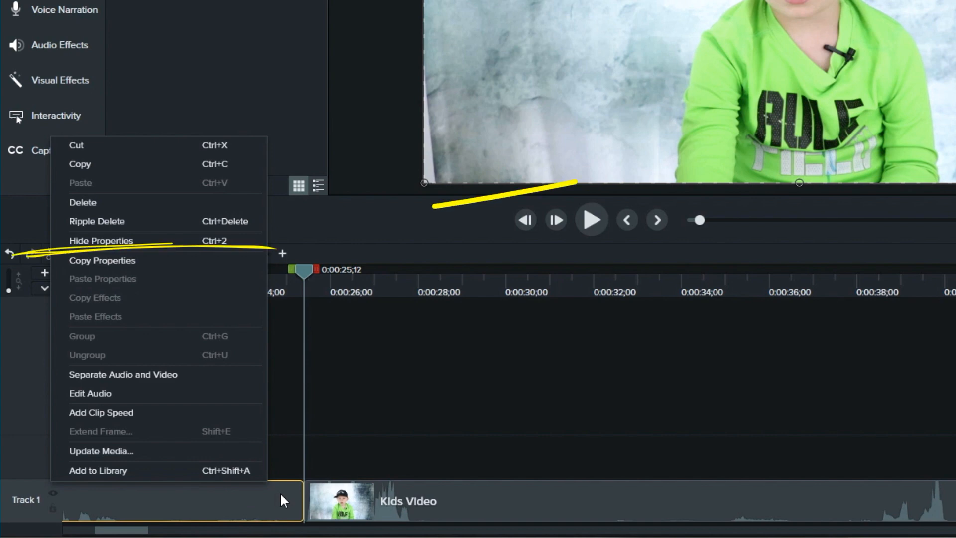
{"action": "left_click", "coordinate": [144, 222]}
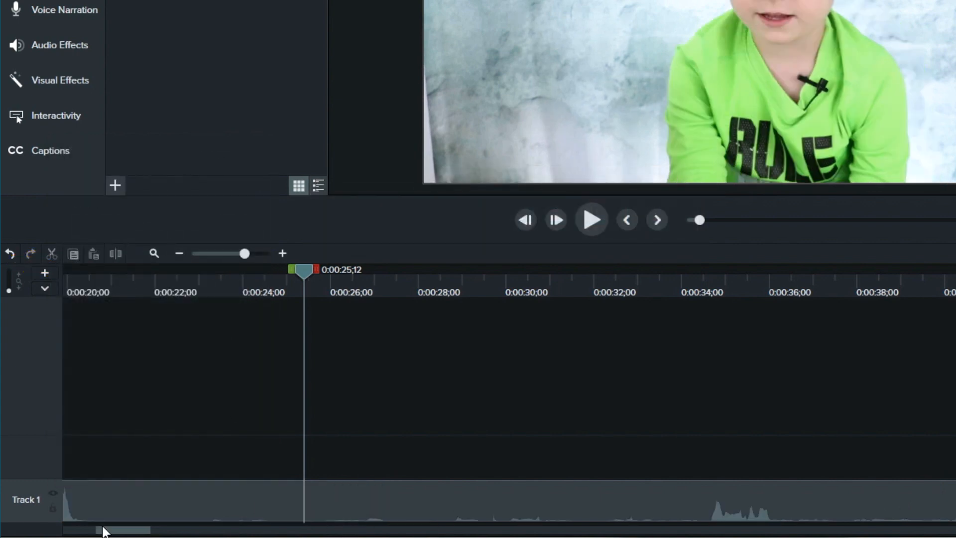
{"action": "left_click_drag", "start_coordinate": [114, 531], "coordinate": [52, 531]}
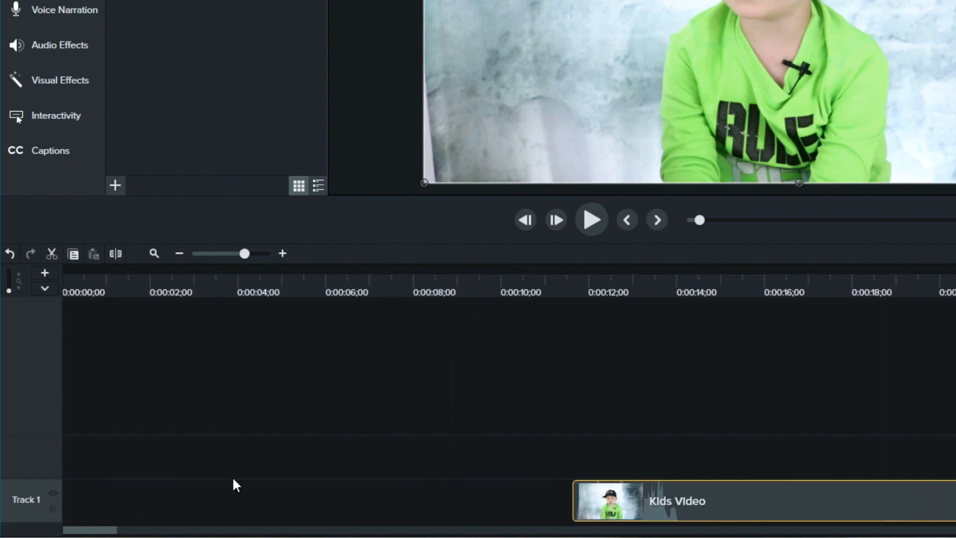
{"action": "left_click_drag", "start_coordinate": [805, 503], "coordinate": [85, 522]}
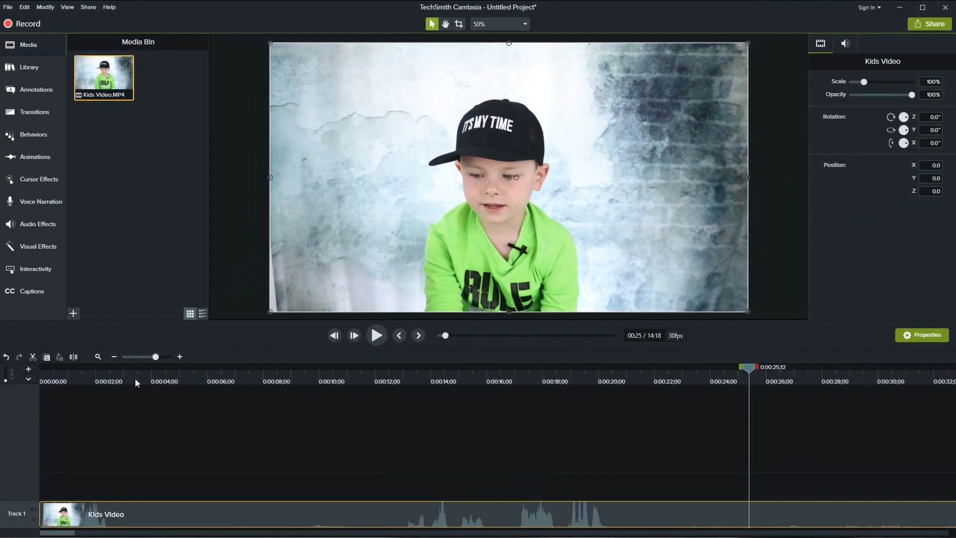
Step: Select the timeline range from 0:00:02;15 to 0:00:13;03 and try a ripple delete on it, then undo the deletion
{"action": "left_click", "coordinate": [135, 382]}
{"action": "left_click_drag", "start_coordinate": [136, 367], "coordinate": [411, 396]}
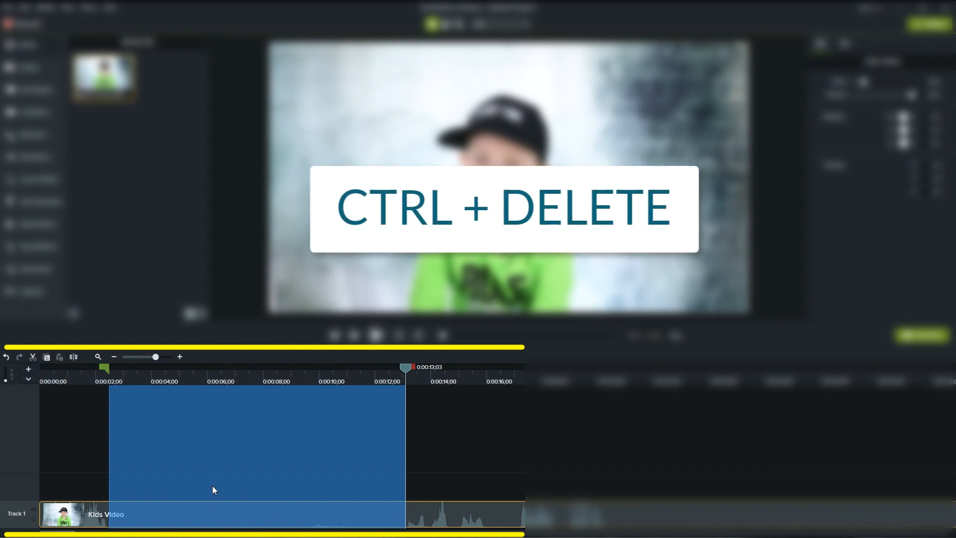
{"action": "key", "text": "ctrl+Delete"}
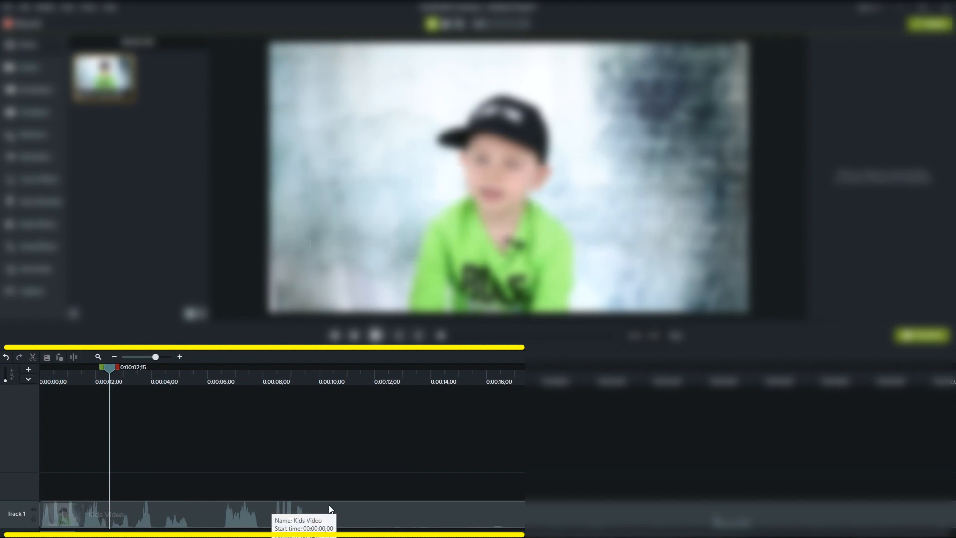
{"action": "key", "text": "ctrl+z"}
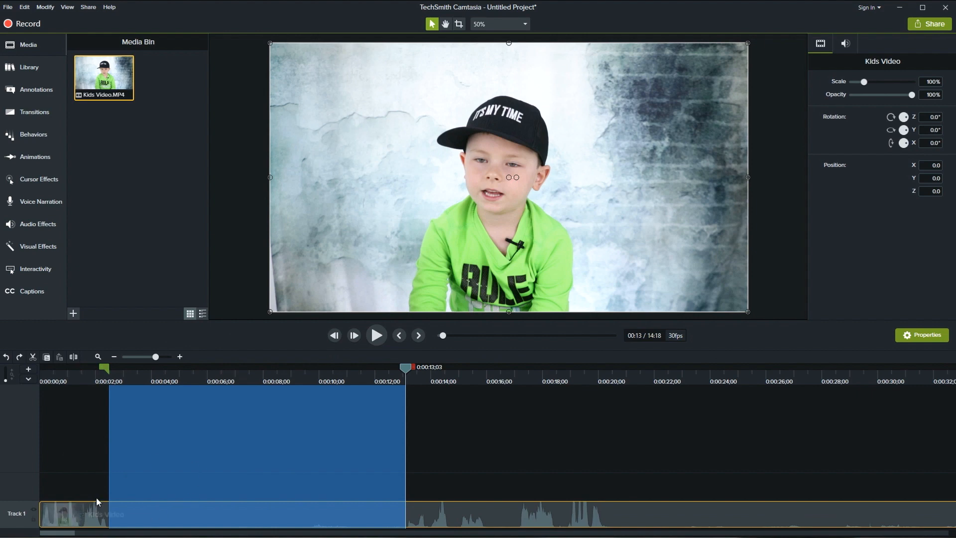
Step: Play through part of the selected range to check its content, then cut the range out of the timeline
{"action": "left_click", "coordinate": [379, 339]}
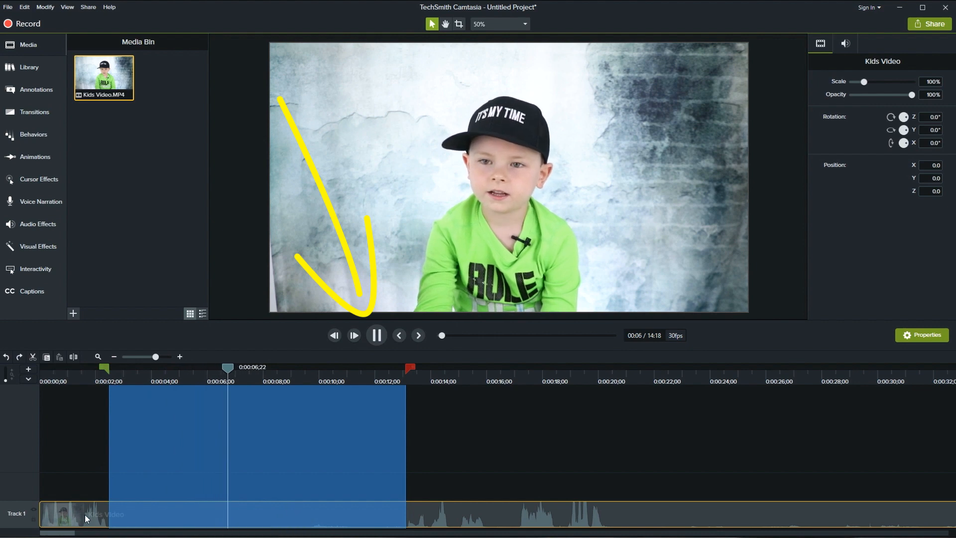
{"action": "left_click", "coordinate": [377, 336]}
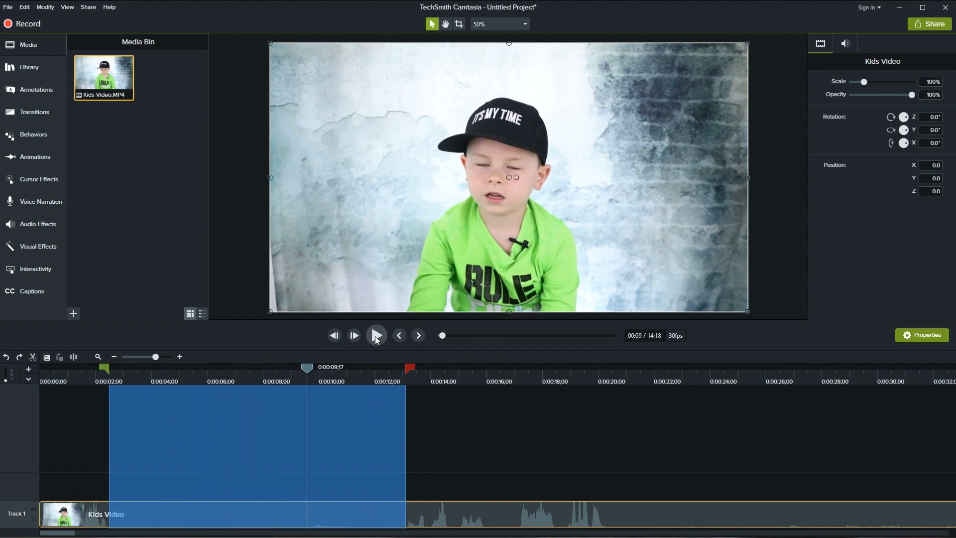
{"action": "key", "text": "ctrl+x"}
Step: Play the timeline from 0:00:01;17 across the cut and pause at 0:00:05;10
{"action": "left_click_drag", "start_coordinate": [112, 375], "coordinate": [83, 368]}
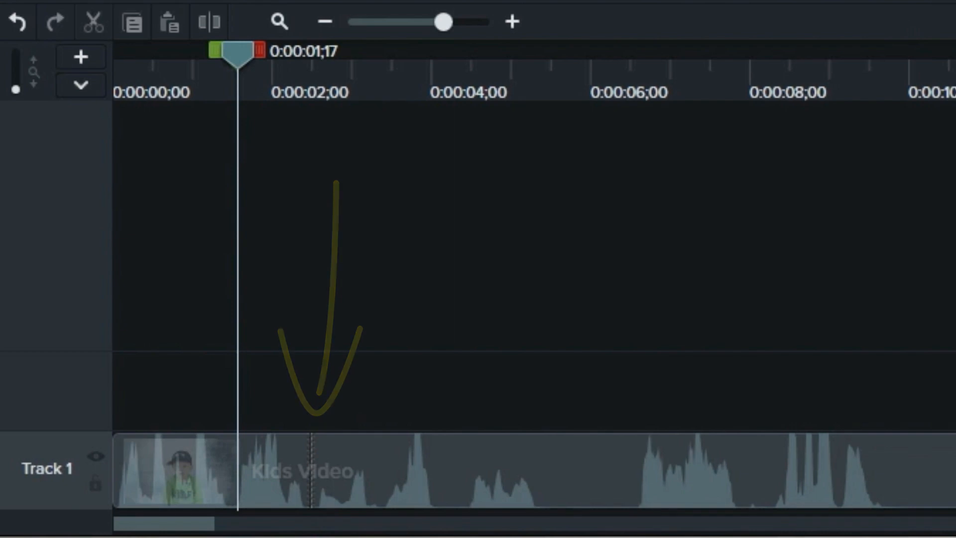
{"action": "left_click", "coordinate": [374, 343]}
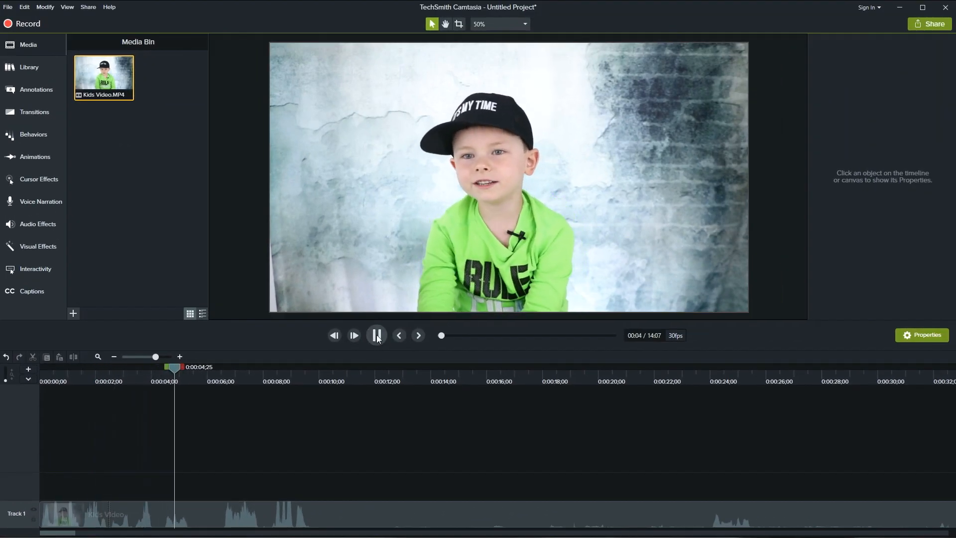
{"action": "left_click", "coordinate": [376, 335]}
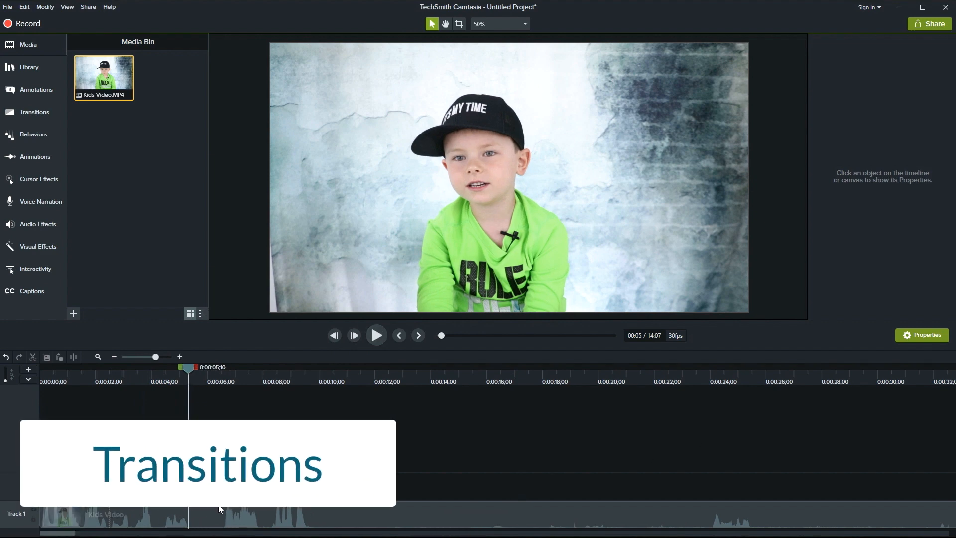
Step: Split the Kids Video clip at 0:00:05;10 and remove the section from there to about 0:00:06;18, closing the gap
{"action": "left_click", "coordinate": [219, 510]}
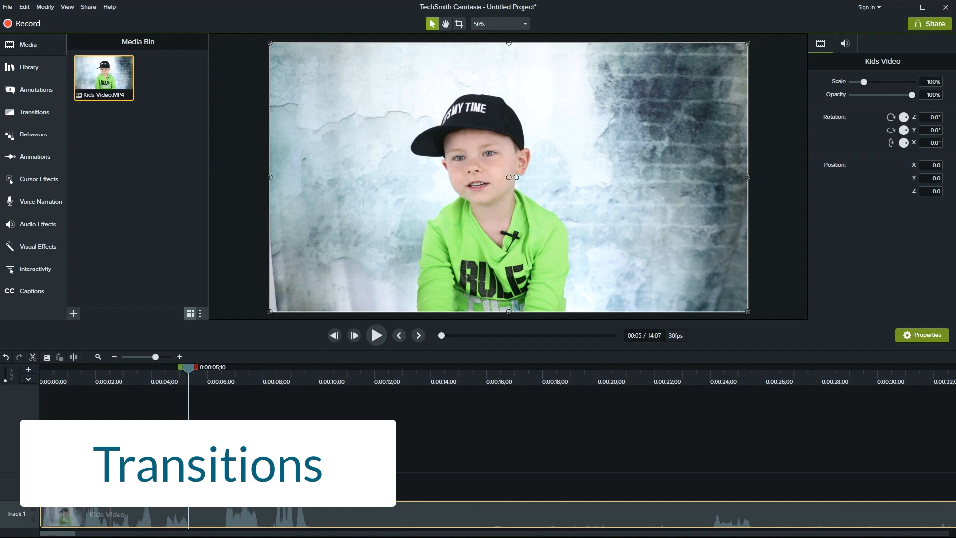
{"action": "left_click", "coordinate": [71, 359]}
{"action": "left_click_drag", "start_coordinate": [189, 368], "coordinate": [222, 523]}
{"action": "left_click", "coordinate": [222, 525]}
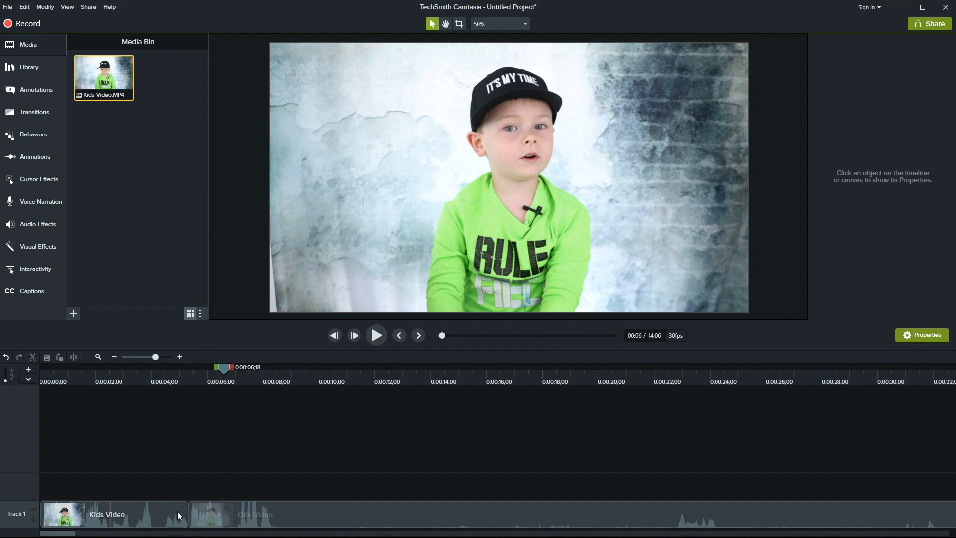
Step: Add the Flip transition at the junction between the two Kids Video clips and play it back
{"action": "left_click_drag", "start_coordinate": [228, 369], "coordinate": [208, 383]}
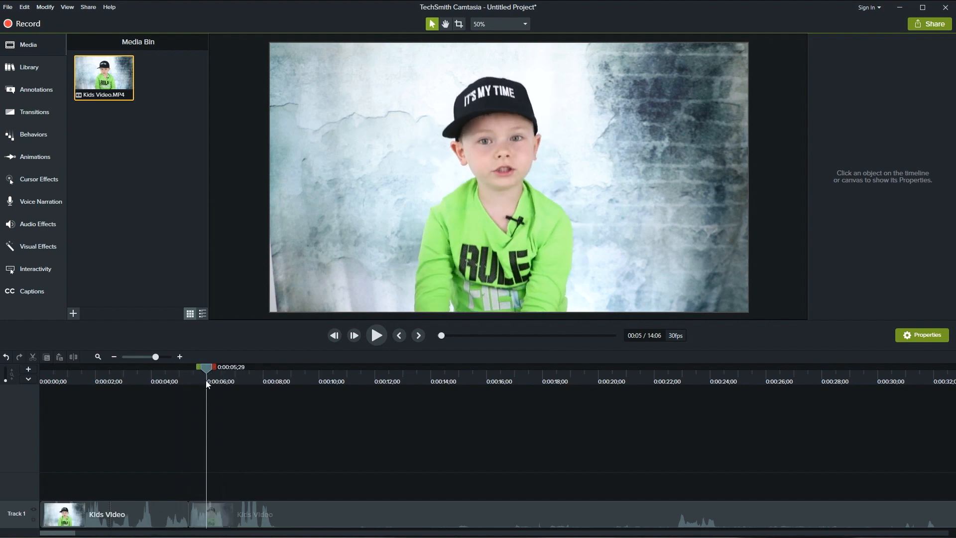
{"action": "left_click", "coordinate": [31, 114]}
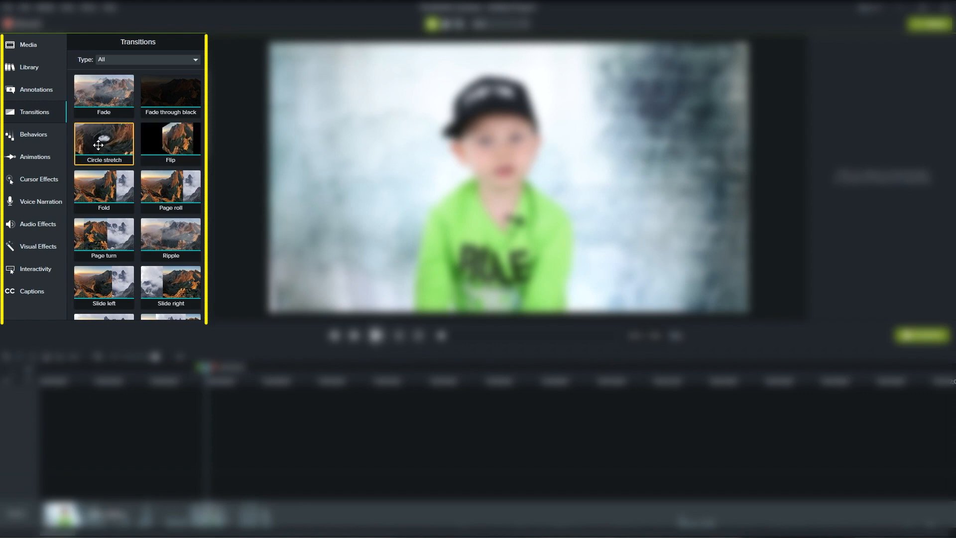
{"action": "left_click_drag", "start_coordinate": [177, 139], "coordinate": [197, 525]}
{"action": "left_click", "coordinate": [376, 335]}
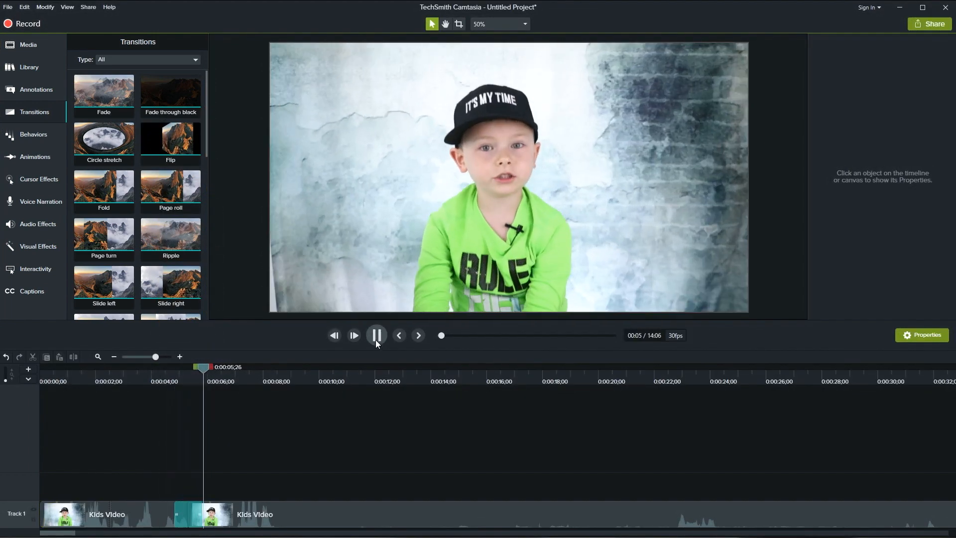
{"action": "left_click", "coordinate": [377, 341]}
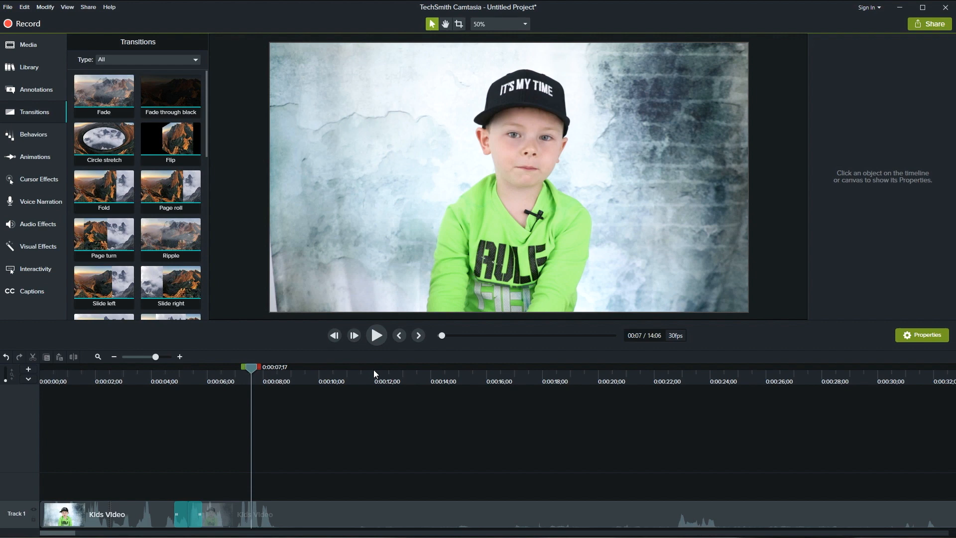
Step: Place the playhead at 0:00:06;26 and browse the Lower Thirds folder of the Camtasia 2018 library
{"action": "left_click", "coordinate": [231, 369]}
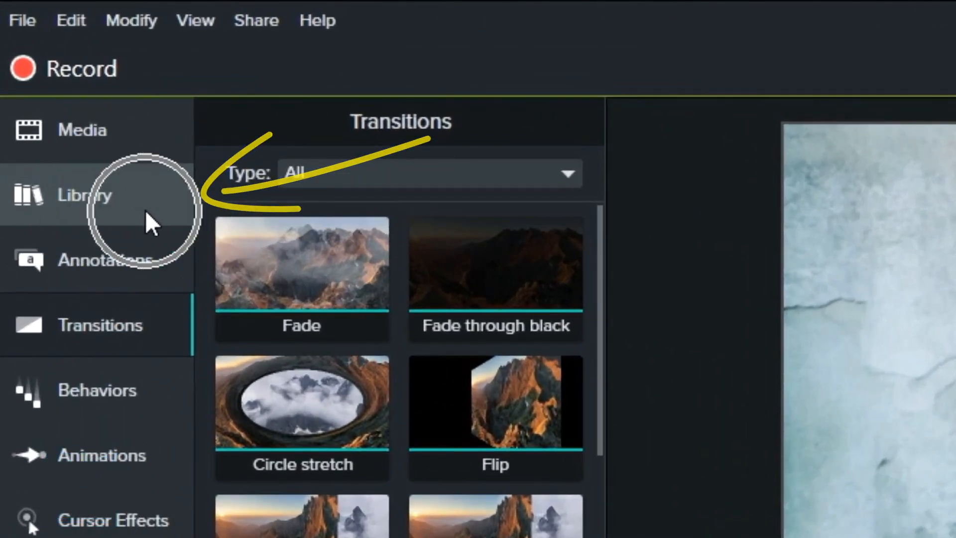
{"action": "left_click", "coordinate": [145, 210]}
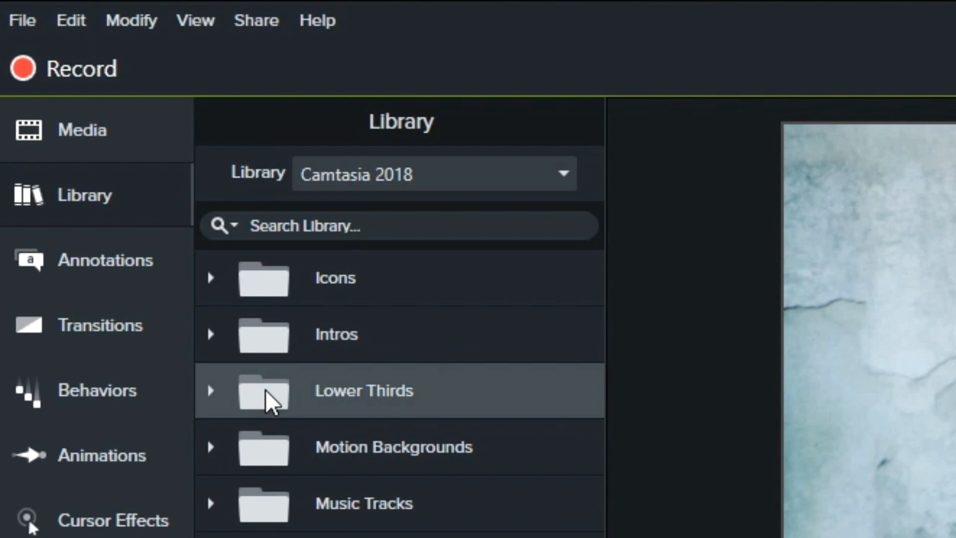
{"action": "left_click", "coordinate": [224, 392]}
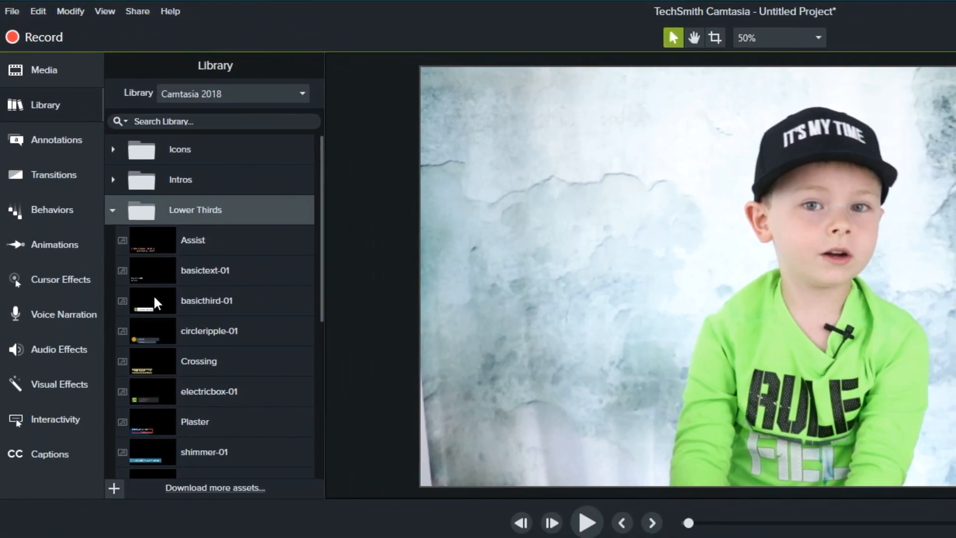
{"action": "left_click", "coordinate": [154, 298]}
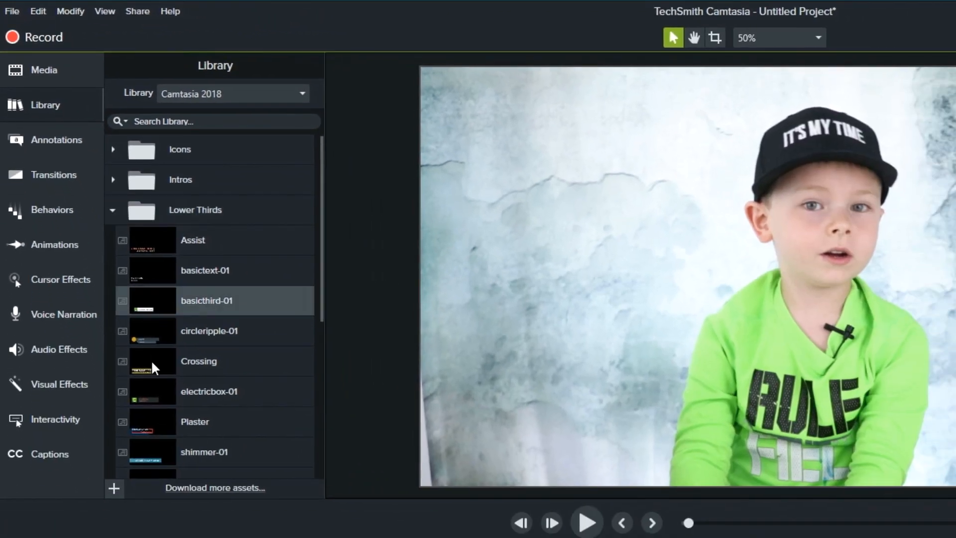
{"action": "scroll", "coordinate": [149, 456], "scroll_direction": "down", "scroll_amount": 1}
{"action": "scroll", "coordinate": [152, 448], "scroll_direction": "up", "scroll_amount": 1}
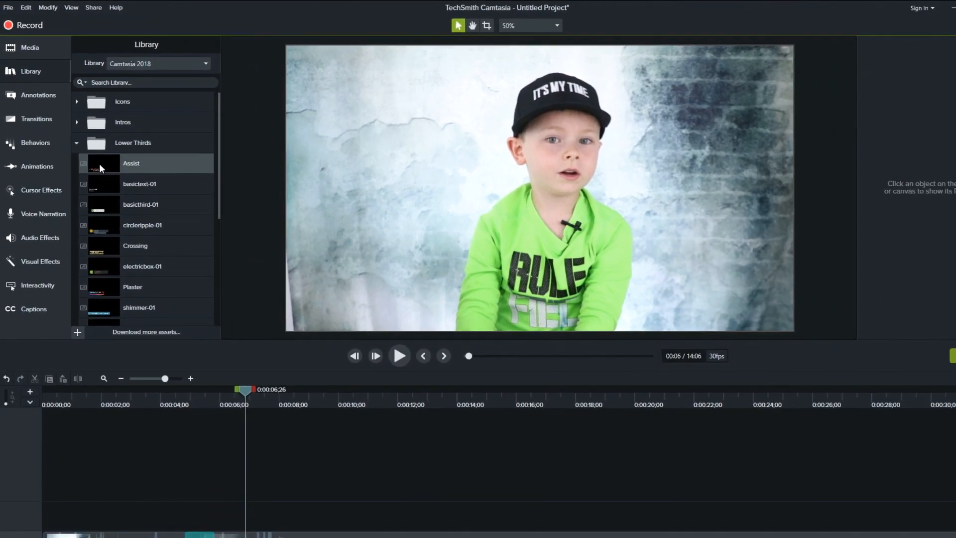
Step: Preview the Assist lower third from the library
{"action": "double_click", "coordinate": [100, 164]}
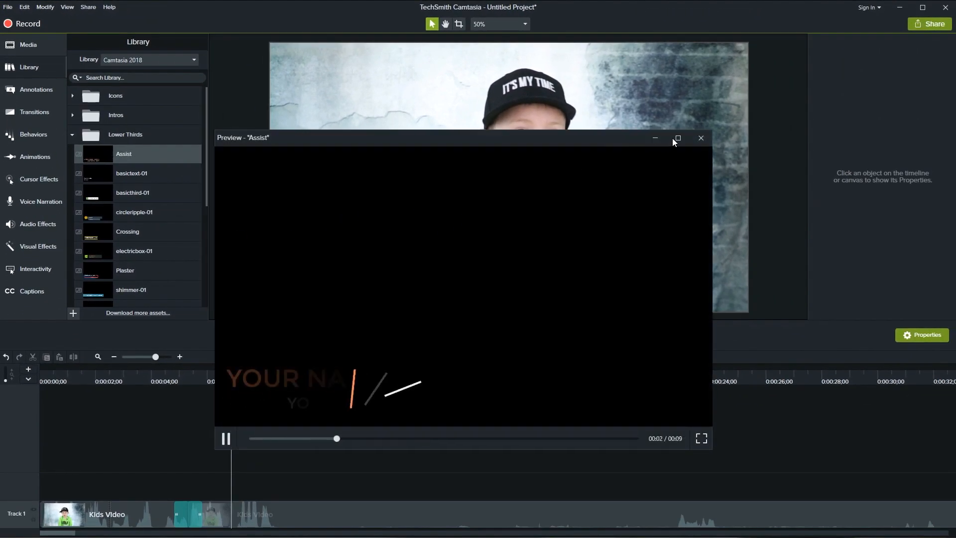
{"action": "left_click", "coordinate": [701, 137]}
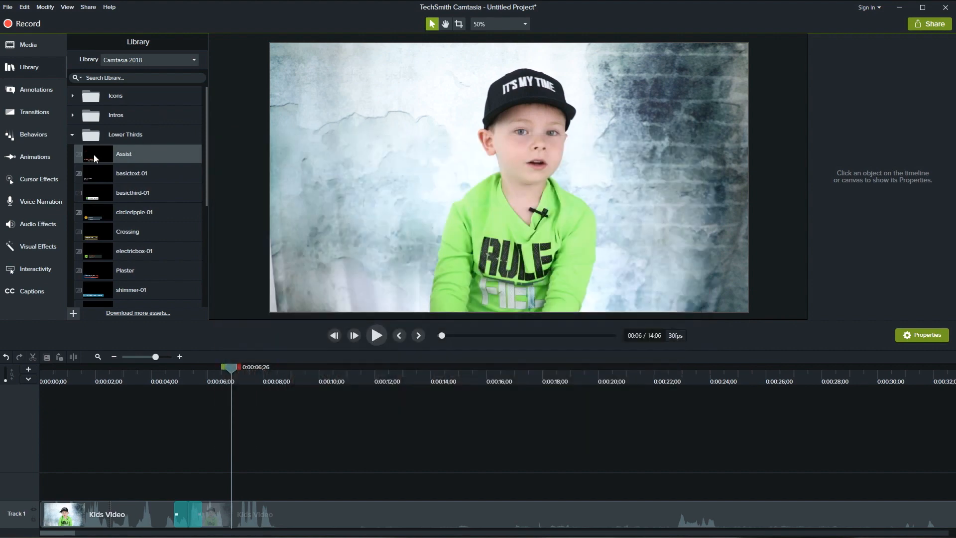
{"action": "double_click", "coordinate": [93, 154]}
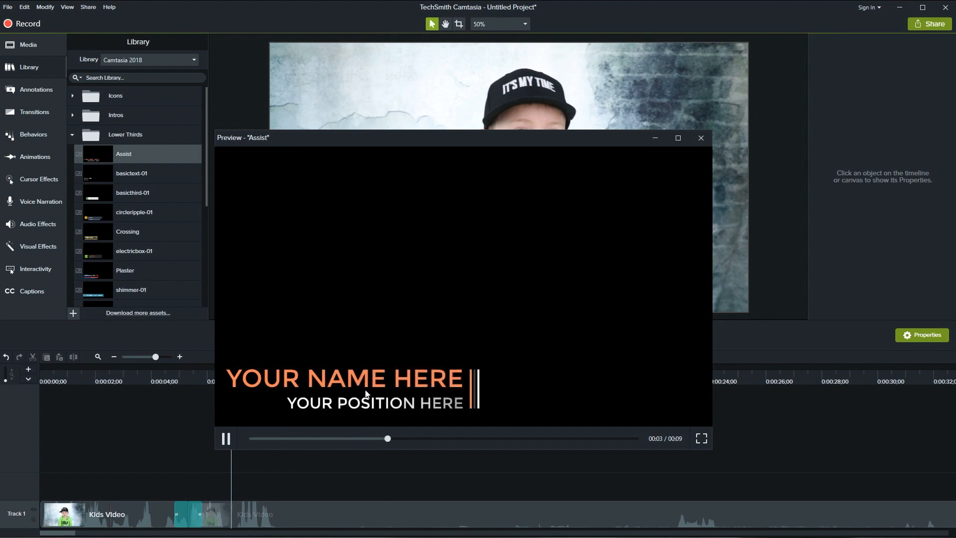
{"action": "left_click", "coordinate": [701, 139]}
{"action": "left_click_drag", "start_coordinate": [91, 156], "coordinate": [439, 262]}
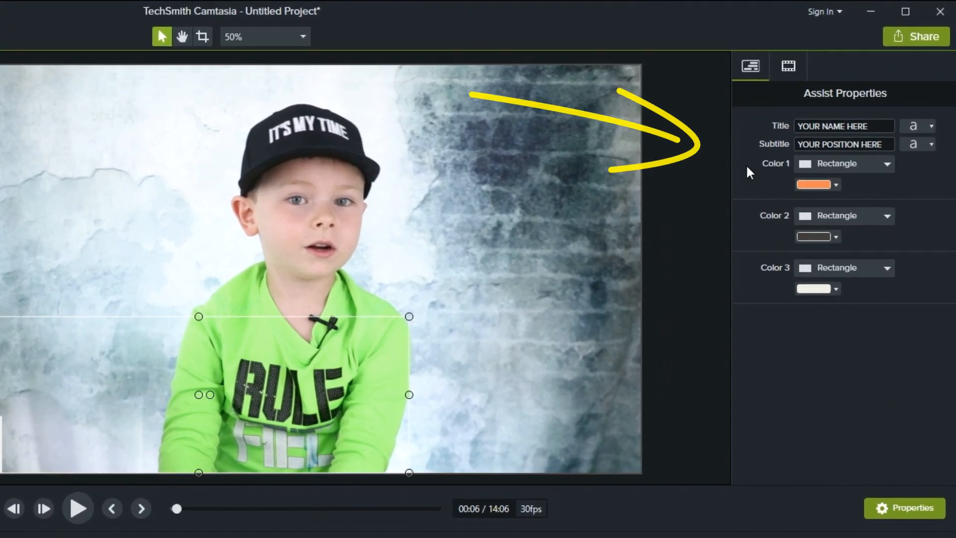
{"action": "triple_click", "coordinate": [841, 127]}
{"action": "type", "text": "Mr G"}
{"action": "triple_click", "coordinate": [832, 145]}
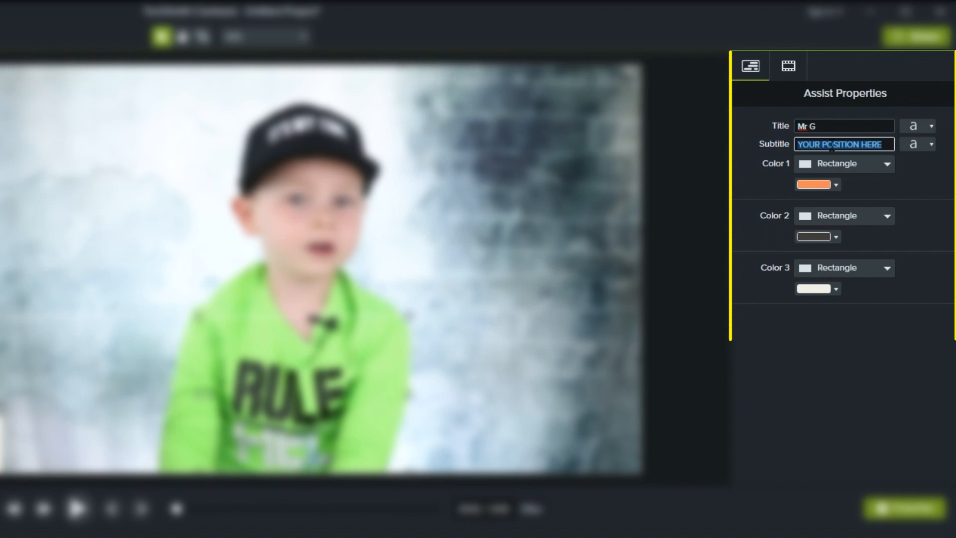
{"action": "type", "text": "www.ToddAndLeahRae.com"}
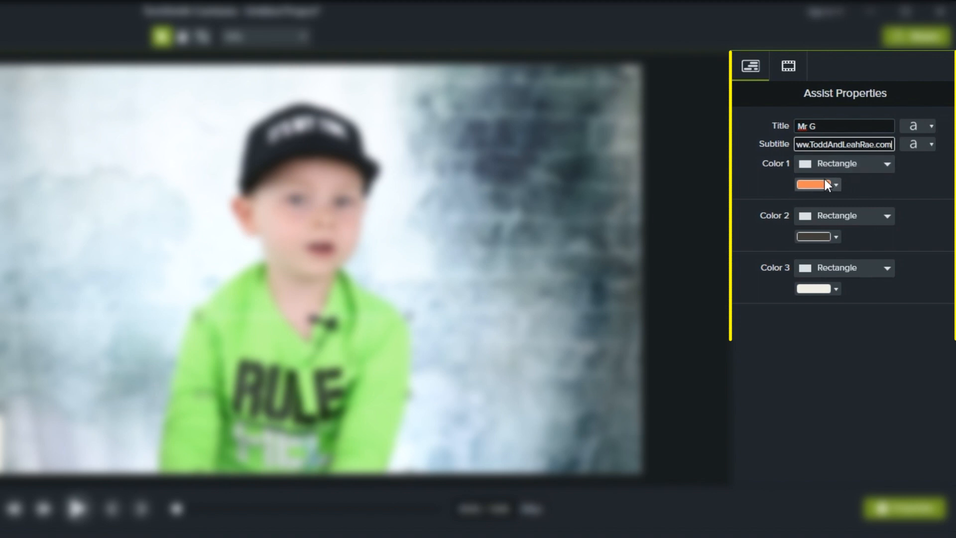
Step: Change Color 1 and the title font colour of the Assist lower third to the dark teal swatch
{"action": "left_click", "coordinate": [835, 183]}
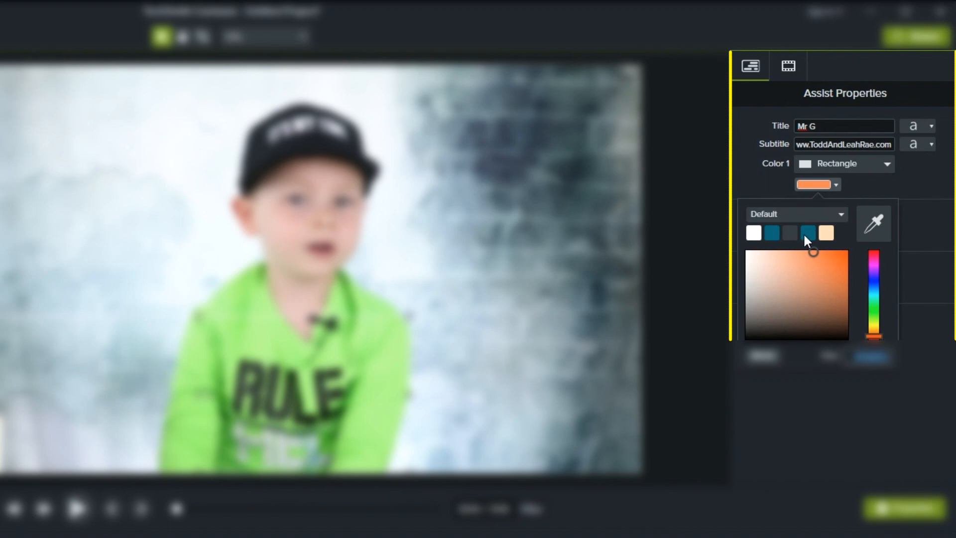
{"action": "left_click", "coordinate": [804, 233]}
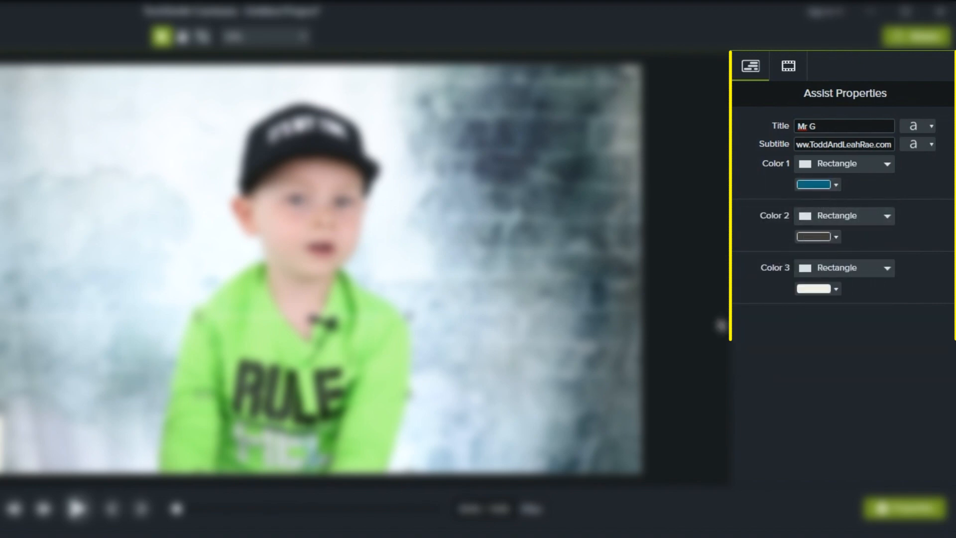
{"action": "left_click", "coordinate": [931, 144]}
{"action": "left_click", "coordinate": [931, 145]}
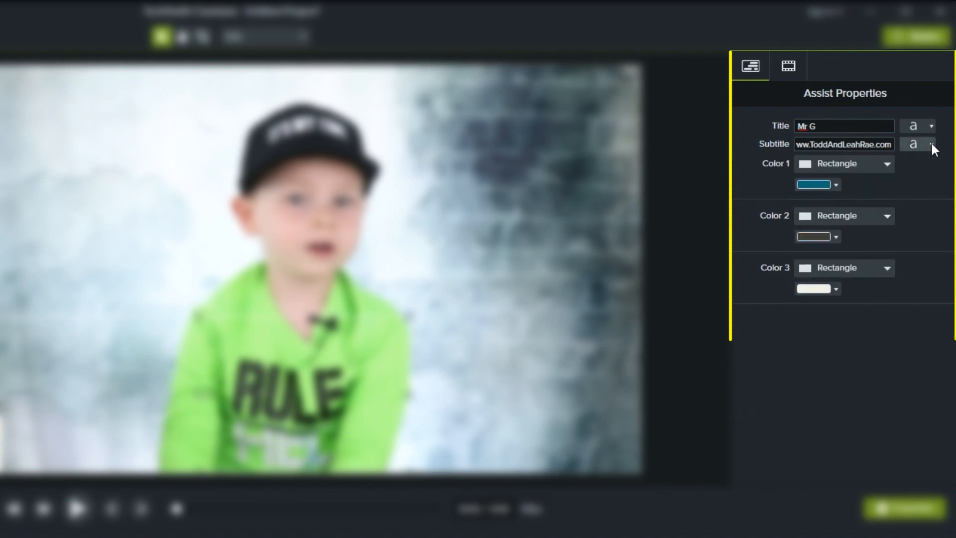
{"action": "left_click", "coordinate": [932, 143]}
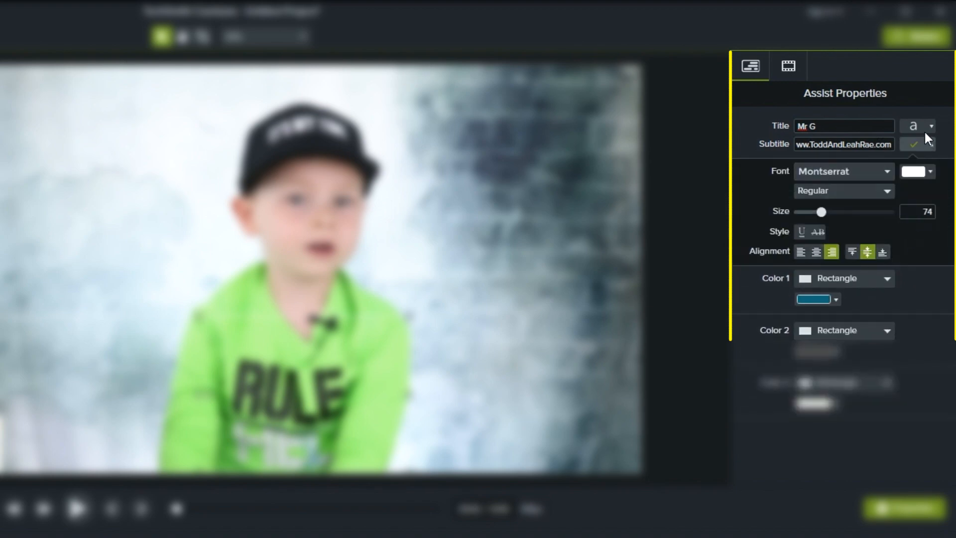
{"action": "left_click", "coordinate": [931, 125]}
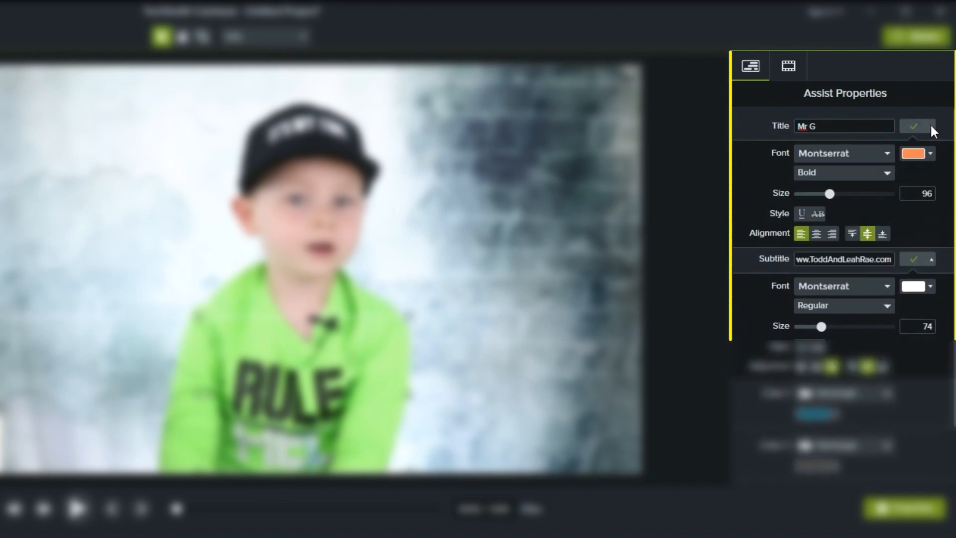
{"action": "left_click", "coordinate": [930, 153]}
{"action": "left_click", "coordinate": [908, 202]}
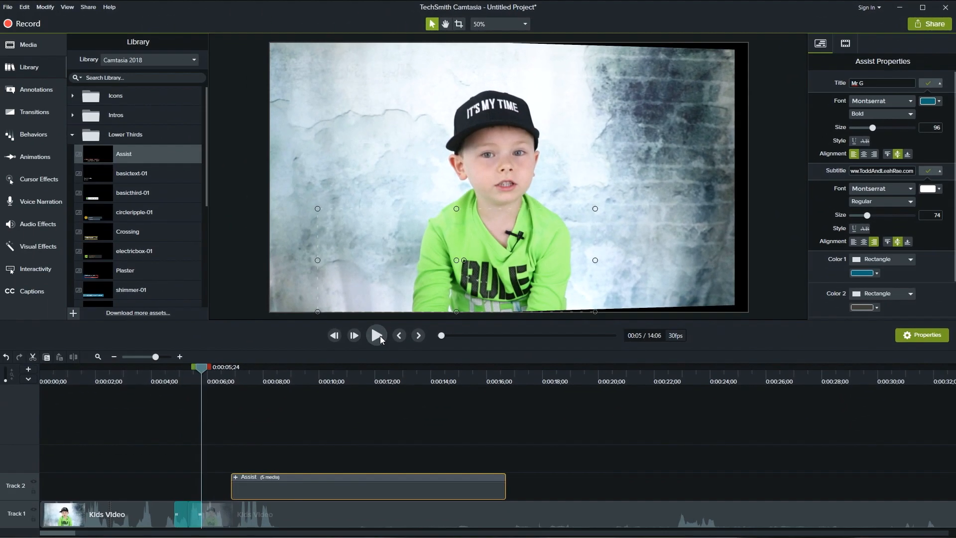
Step: Play back the customised Assist lower third and move it down toward the lower-left corner of the video frame
{"action": "left_click", "coordinate": [78, 508]}
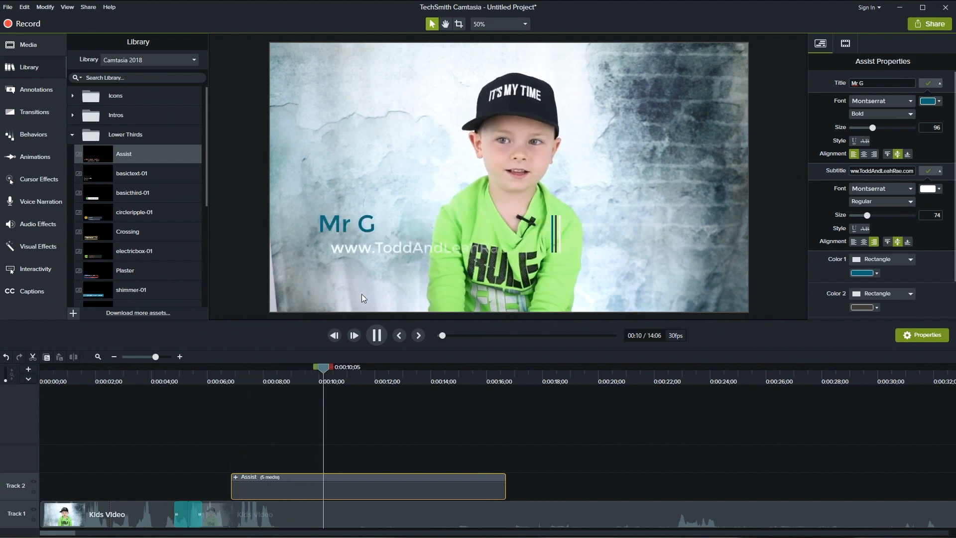
{"action": "left_click", "coordinate": [383, 336]}
{"action": "left_click", "coordinate": [385, 282]}
{"action": "left_click_drag", "start_coordinate": [385, 282], "coordinate": [368, 291]}
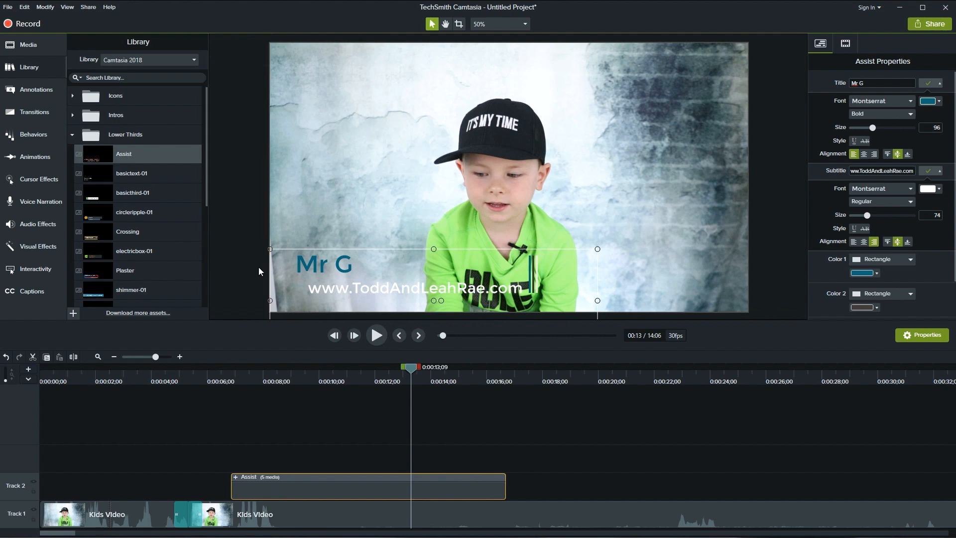
Step: Preview the shimmer-01 lower third from the library
{"action": "double_click", "coordinate": [97, 288]}
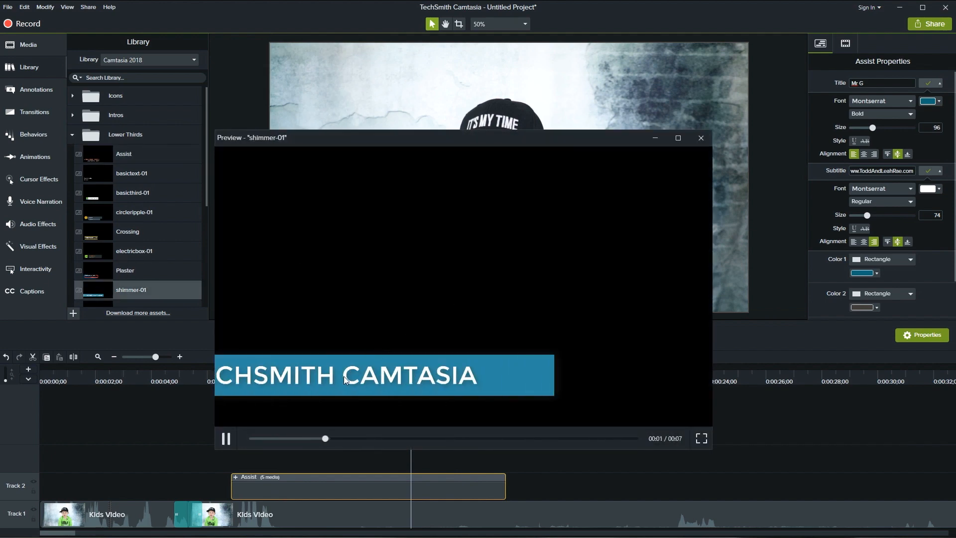
{"action": "left_click", "coordinate": [703, 140]}
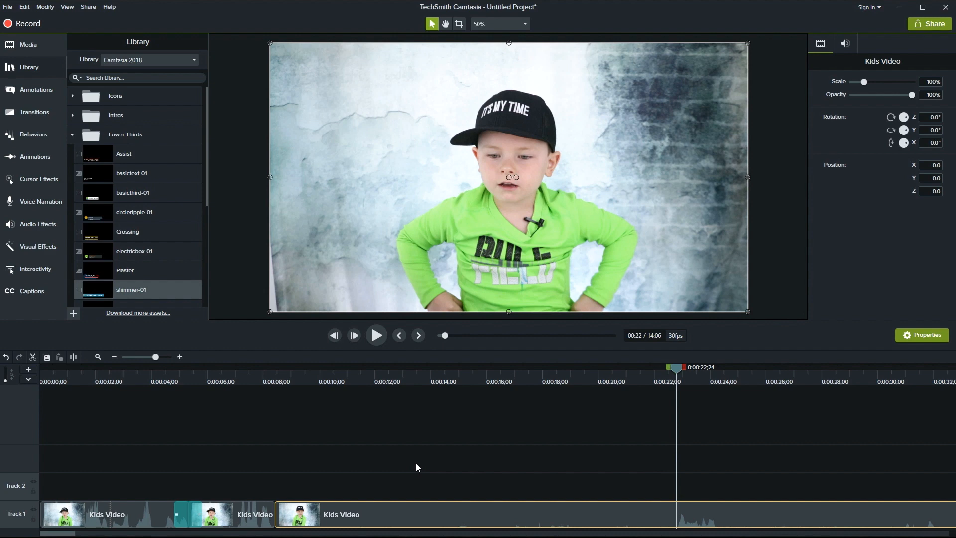
Step: Split the third Kids Video clip at 0:00:22;24 and remove its part before the split, closing the gap
{"action": "key", "text": "s"}
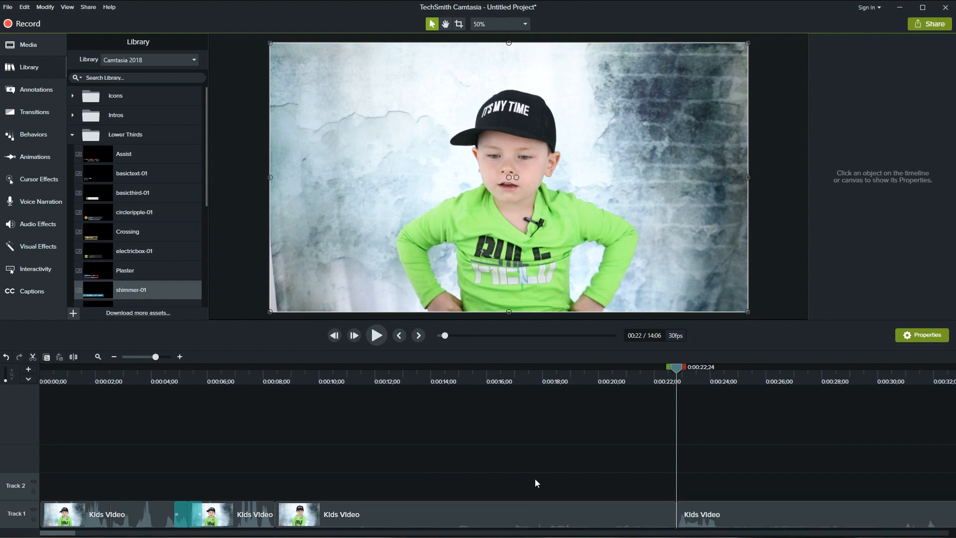
{"action": "left_click", "coordinate": [544, 518]}
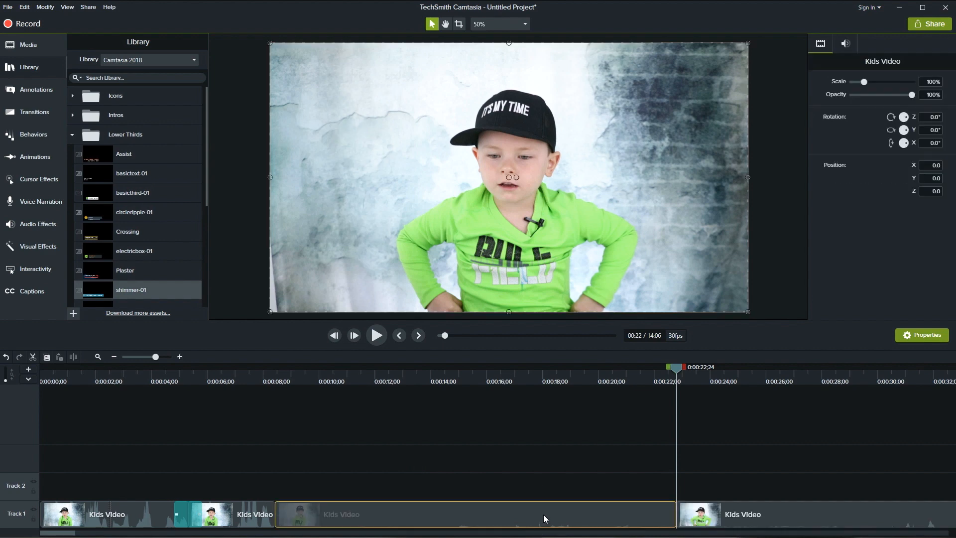
{"action": "key", "text": "ctrl+Delete"}
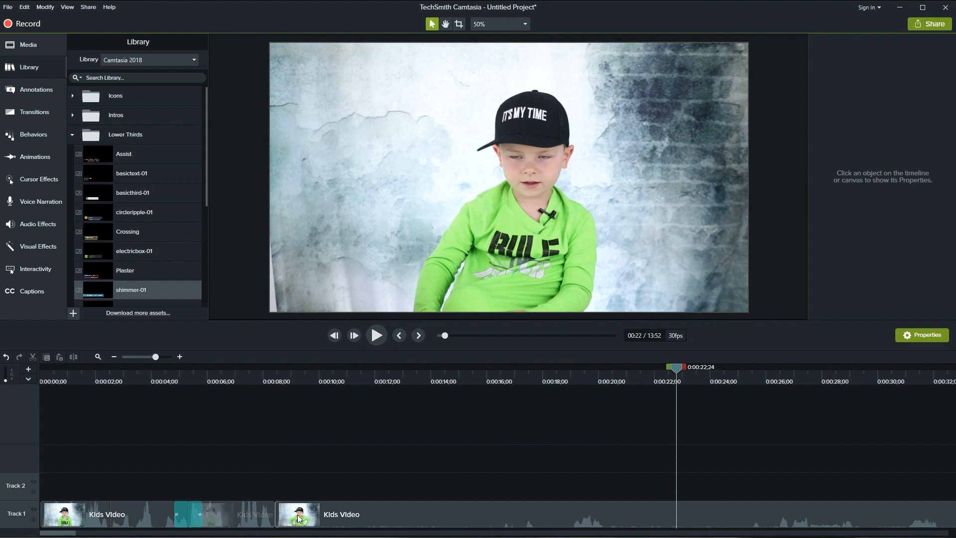
{"action": "key", "text": "ctrl+z"}
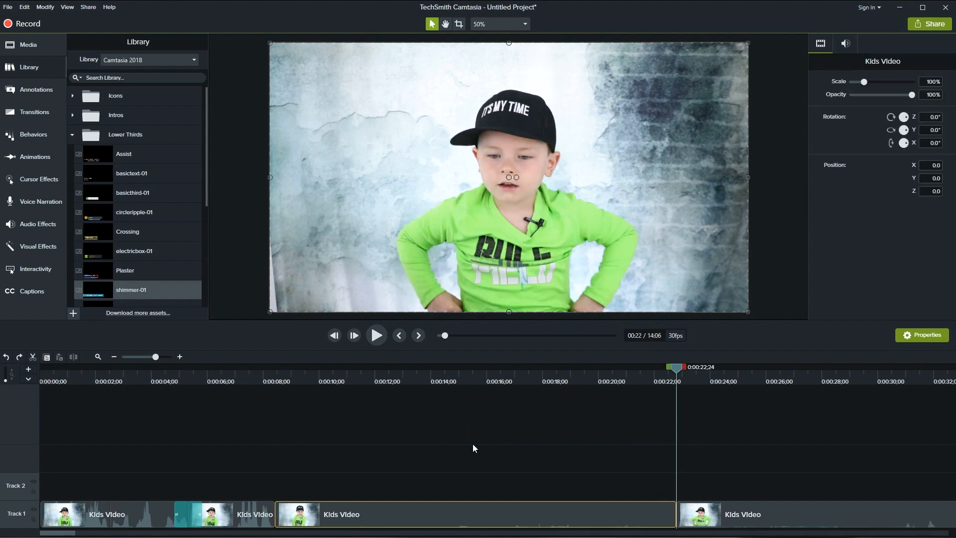
{"action": "key", "text": "ctrl+Delete"}
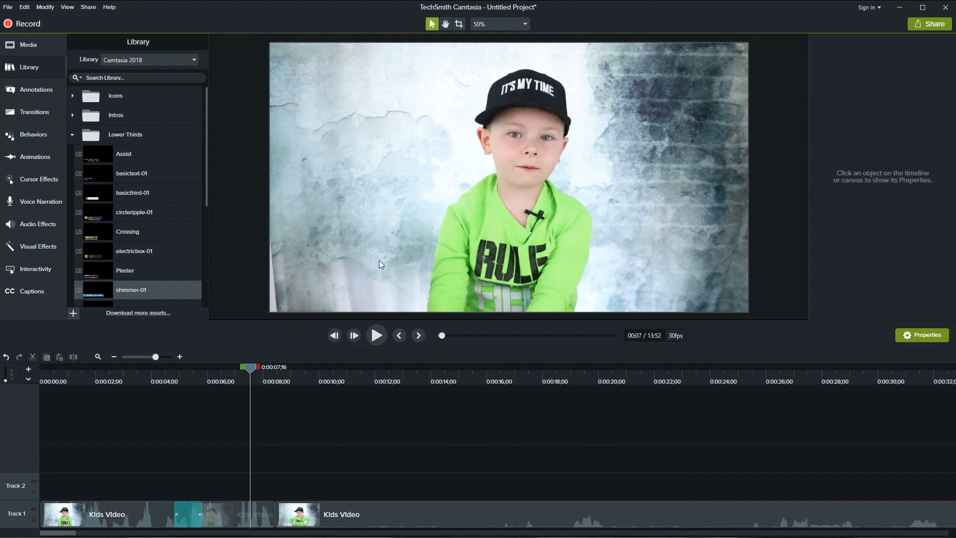
Step: Scale the Kids Video clip that follows the latest cut to 140% and reposition it vertically to Y -40
{"action": "left_click_drag", "start_coordinate": [244, 367], "coordinate": [296, 386]}
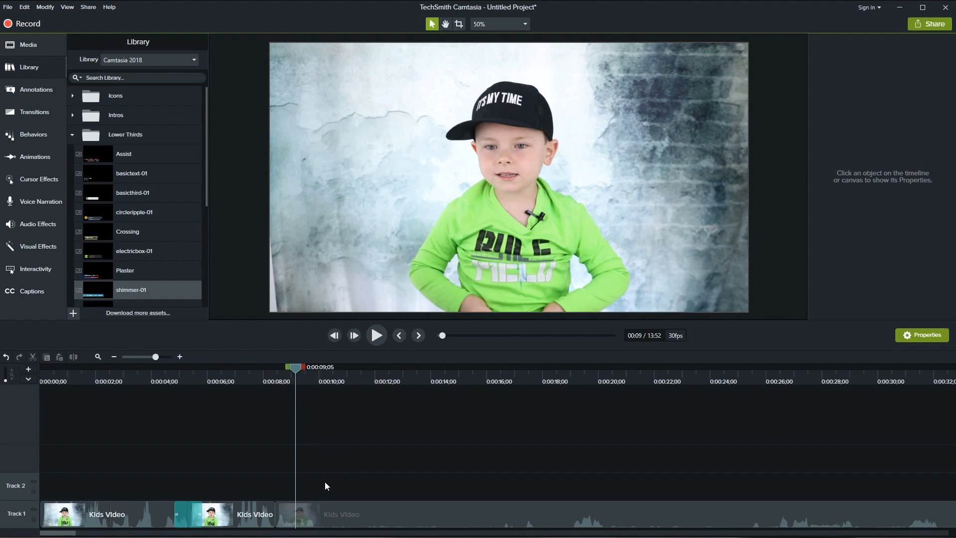
{"action": "left_click", "coordinate": [326, 508]}
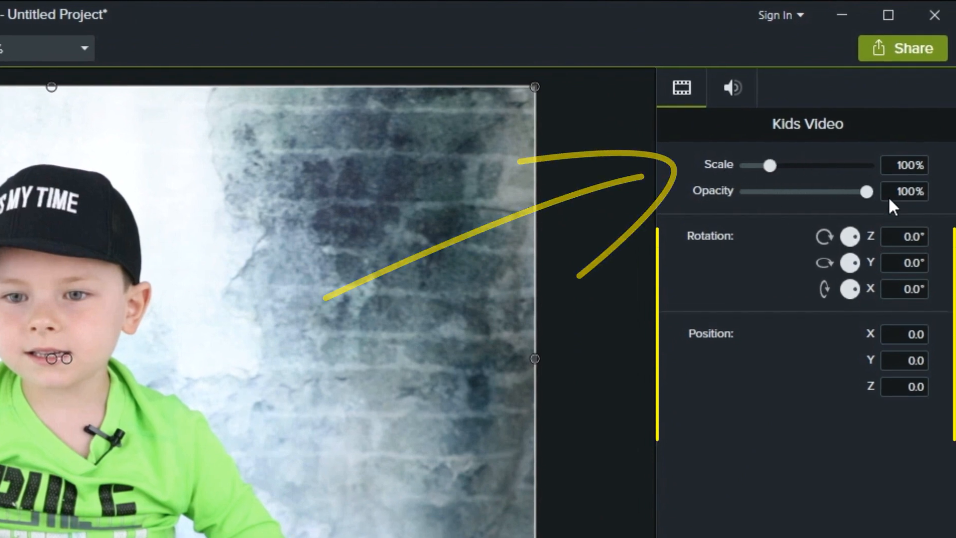
{"action": "left_click", "coordinate": [896, 165]}
{"action": "type", "text": "14"}
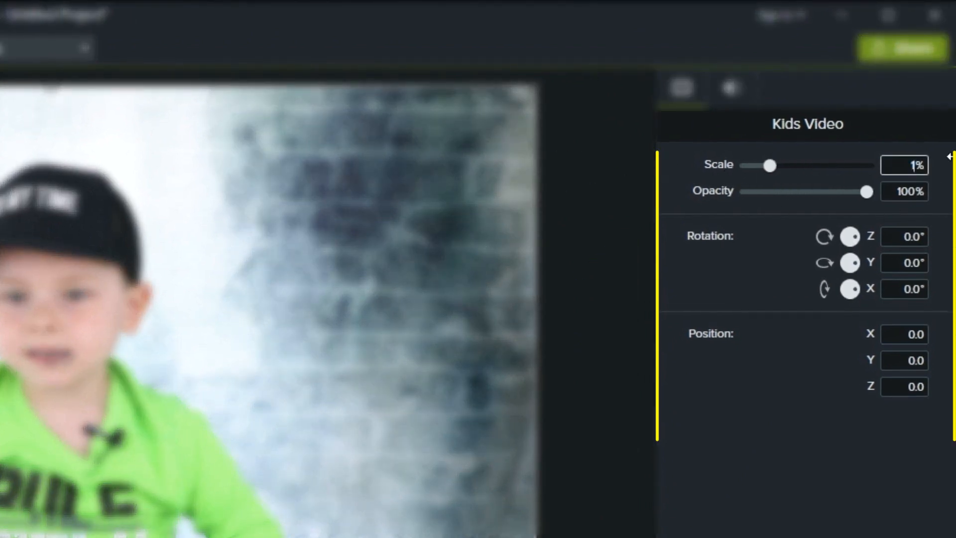
{"action": "type", "text": "0"}
{"action": "key", "text": "Return"}
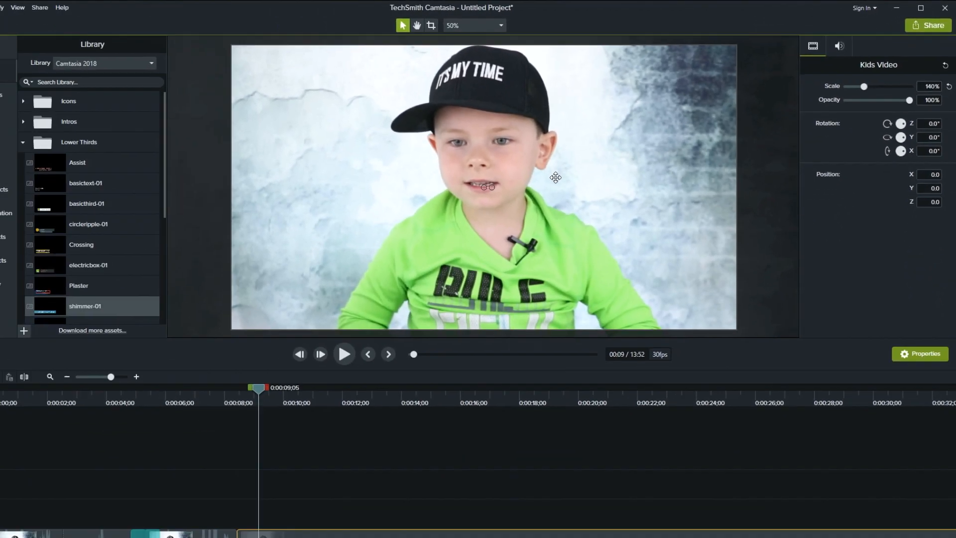
{"action": "left_click_drag", "start_coordinate": [275, 282], "coordinate": [275, 309]}
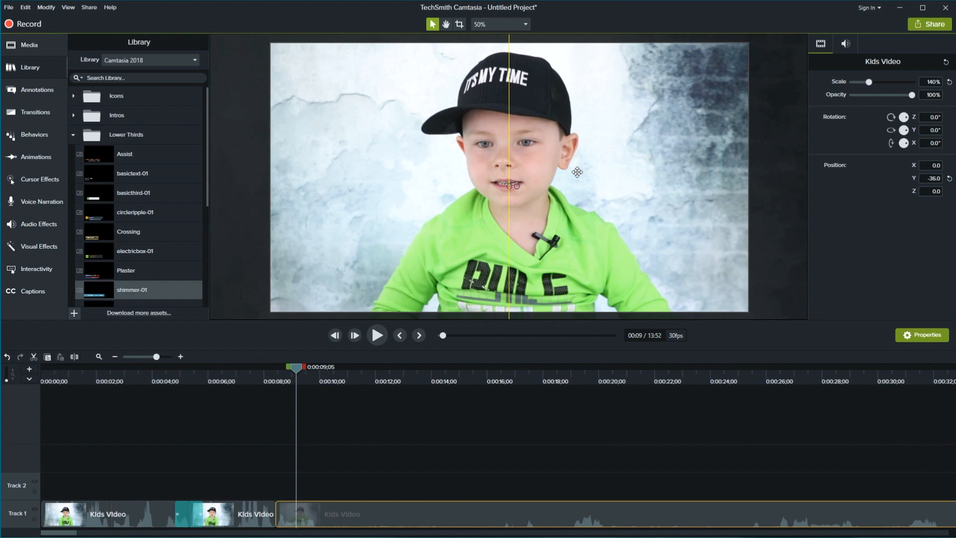
{"action": "left_click_drag", "start_coordinate": [578, 171], "coordinate": [577, 174]}
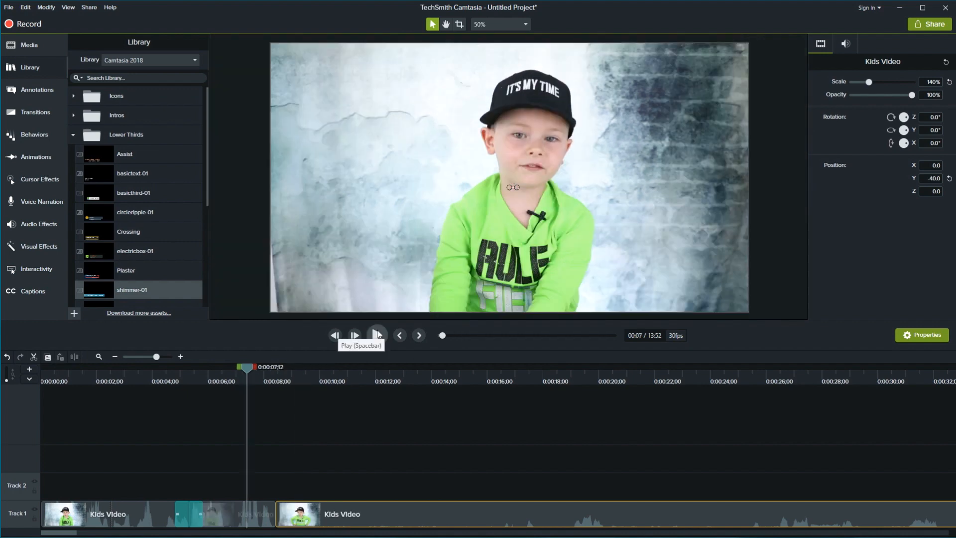
Step: Play back the cut into the enlarged Kids Video clip, starting from 0:00:07;12
{"action": "left_click", "coordinate": [377, 335]}
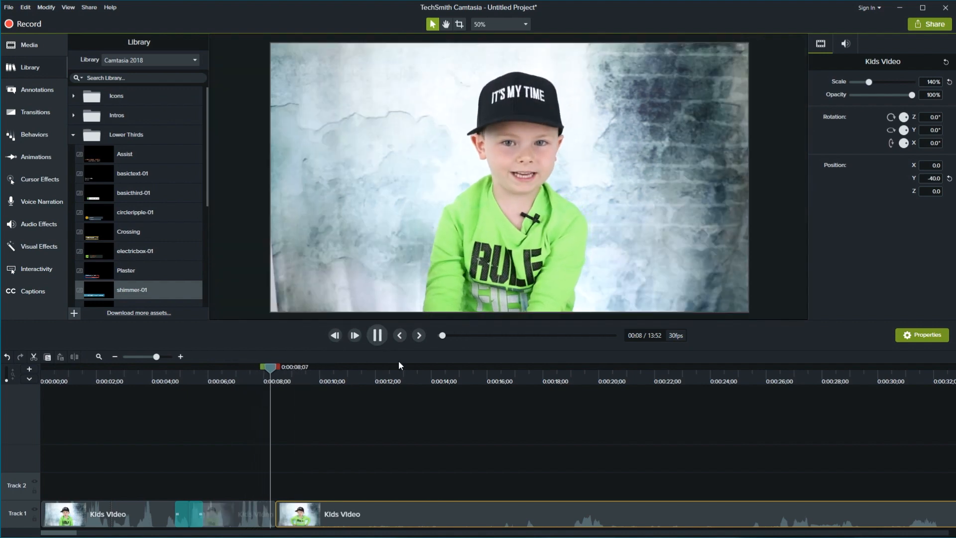
{"action": "left_click", "coordinate": [377, 334]}
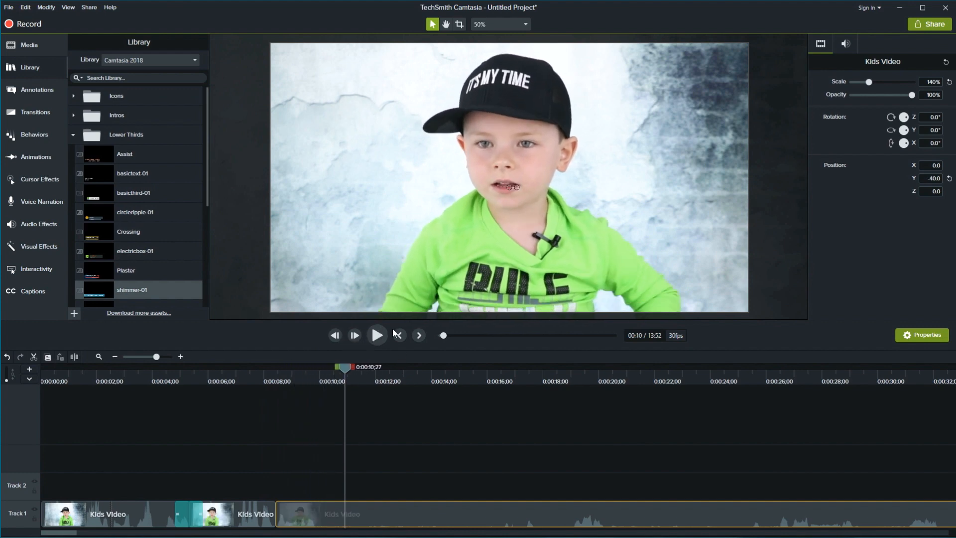
Step: Split the enlarged Kids Video clip at 0:00:09;26 and 0:00:19;00 and remove the section between, closing the gap
{"action": "left_click", "coordinate": [317, 370]}
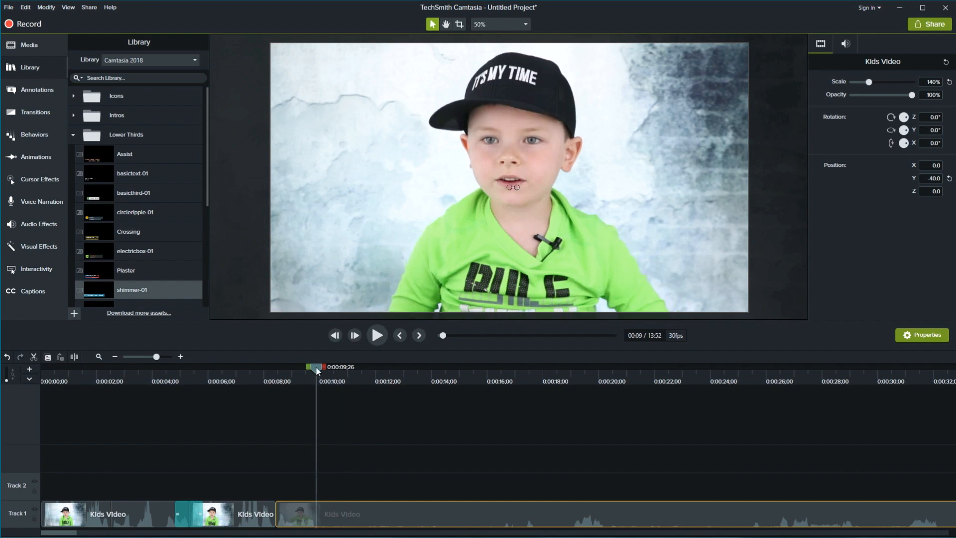
{"action": "key", "text": "s"}
{"action": "left_click_drag", "start_coordinate": [317, 370], "coordinate": [572, 432]}
{"action": "left_click", "coordinate": [553, 519]}
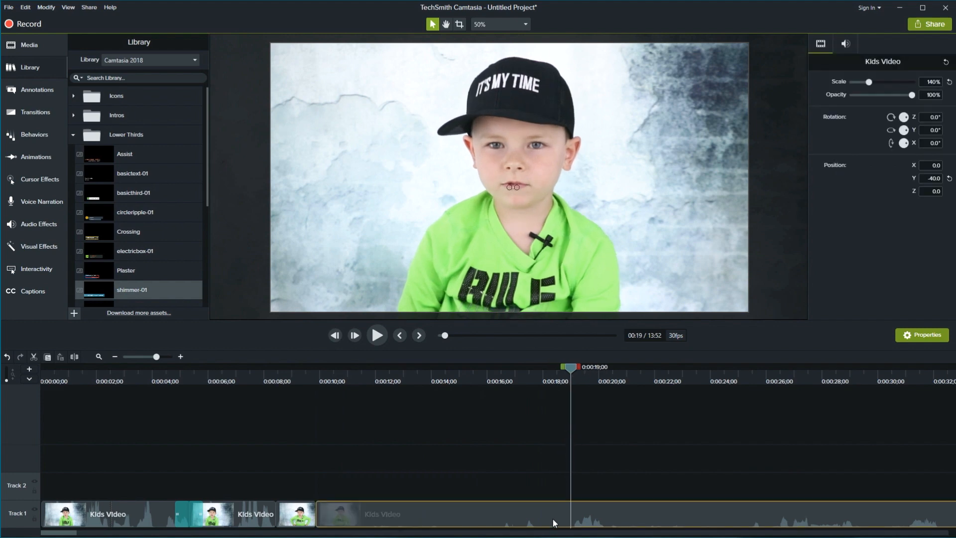
{"action": "key", "text": "s"}
{"action": "left_click", "coordinate": [553, 519]}
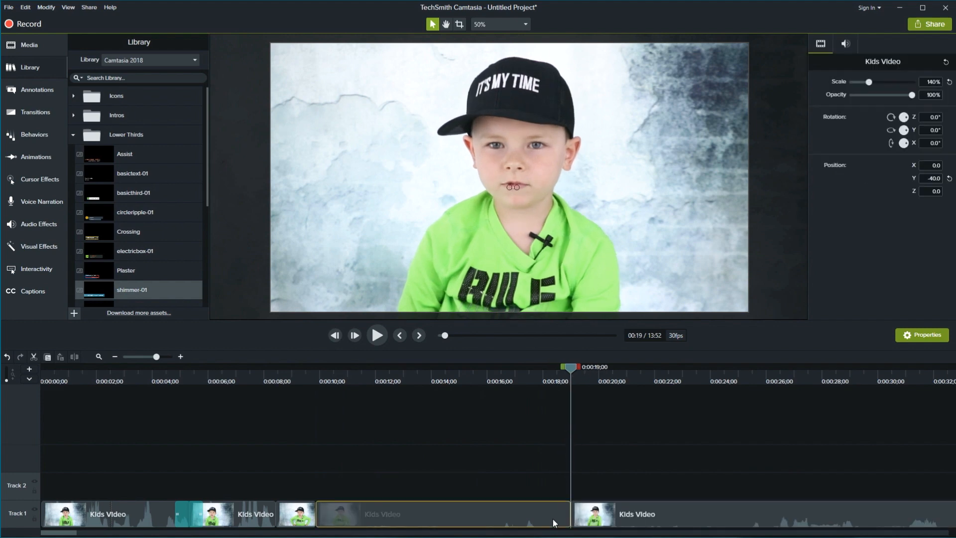
{"action": "key", "text": "ctrl+BackSpace"}
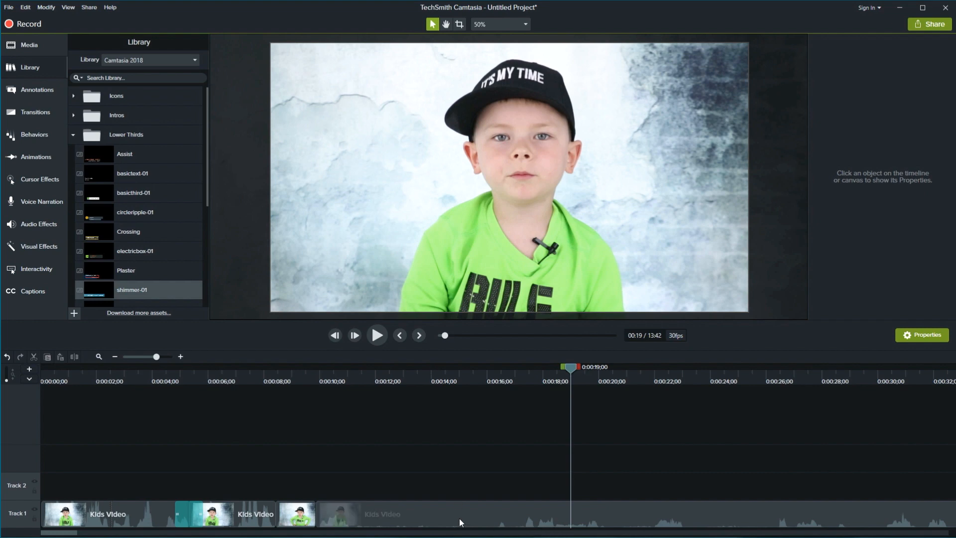
Step: Return the last Kids Video clip to 100% scale and centre it in the frame at position 0, 0
{"action": "left_click", "coordinate": [459, 519]}
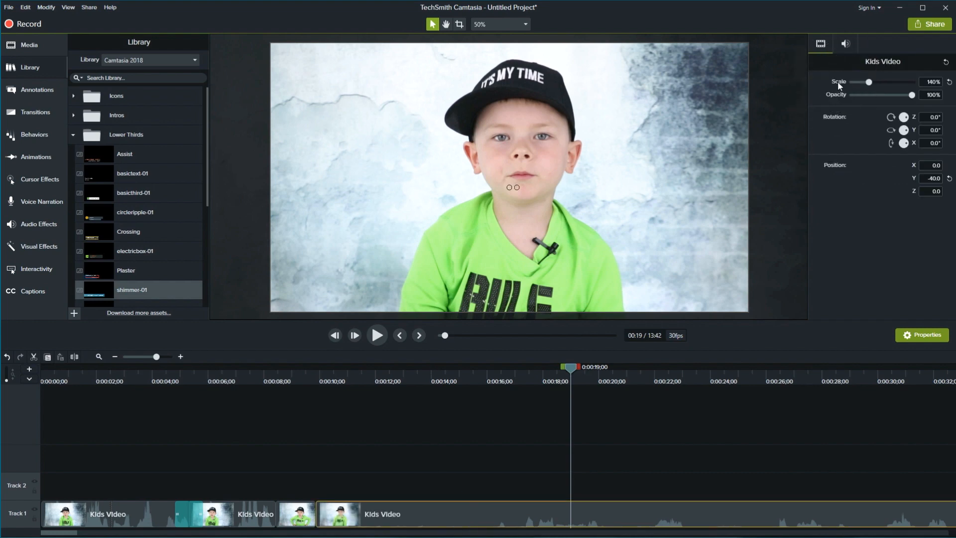
{"action": "left_click", "coordinate": [925, 82]}
{"action": "type", "text": "100"}
{"action": "key", "text": "Return"}
{"action": "left_click_drag", "start_coordinate": [573, 193], "coordinate": [574, 186]}
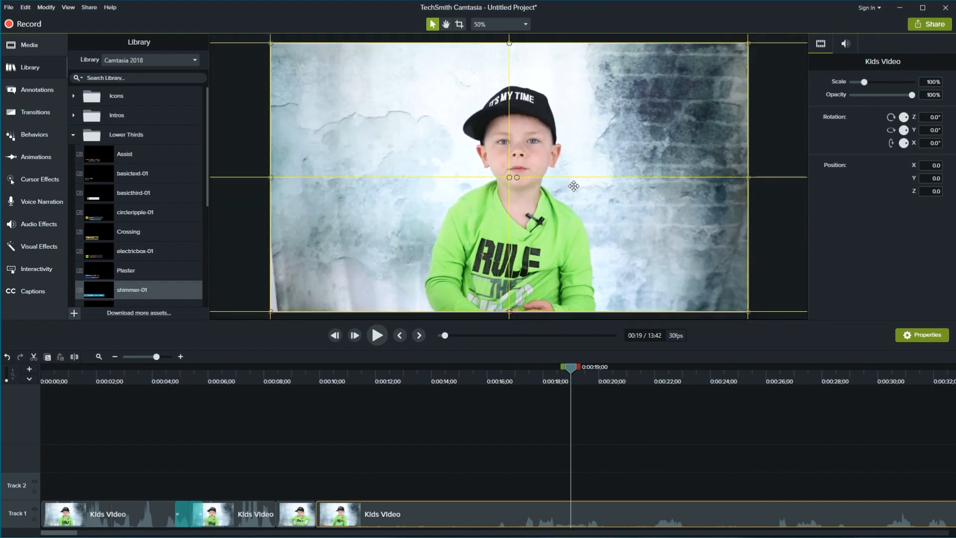
{"action": "mouse_move", "coordinate": [444, 184]}
{"action": "left_mouse_down"}
{"action": "mouse_move", "coordinate": [520, 229]}
{"action": "mouse_move", "coordinate": [424, 235]}
{"action": "mouse_move", "coordinate": [445, 220]}
{"action": "mouse_move", "coordinate": [426, 200]}
{"action": "mouse_move", "coordinate": [445, 187]}
{"action": "left_mouse_up"}
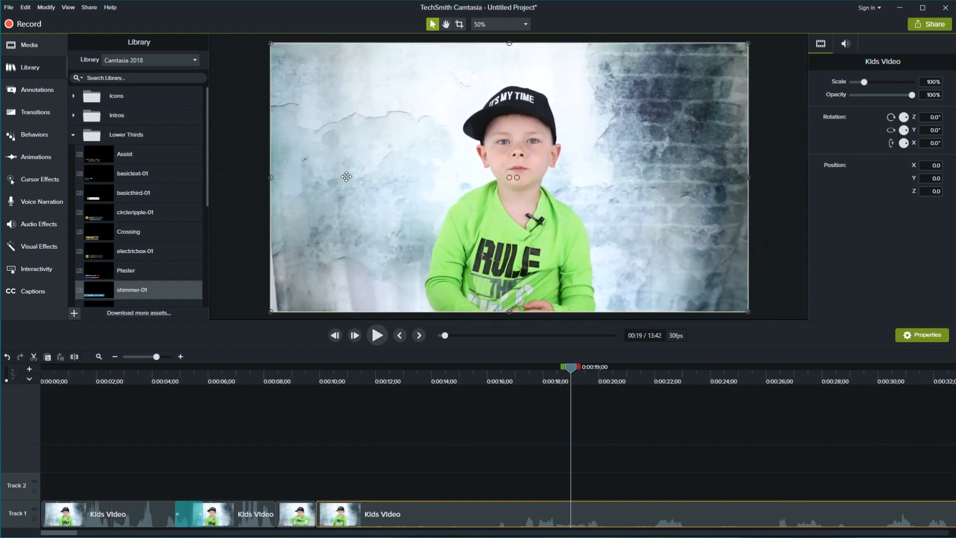
Step: Add a Basic-style white text rectangle callout at 0:00:15;08 and place it beside the boy's cap in the frame's upper left
{"action": "left_click", "coordinate": [467, 368]}
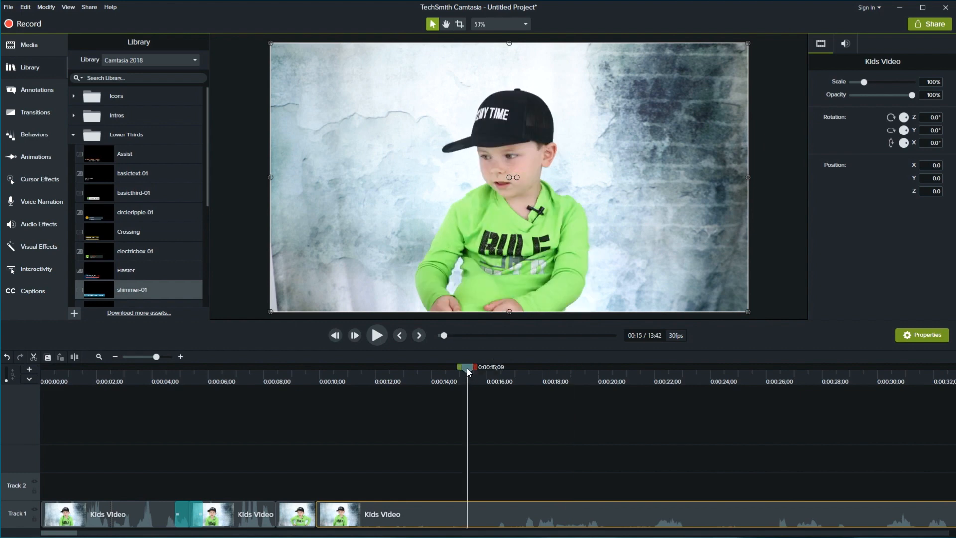
{"action": "left_click_drag", "start_coordinate": [467, 369], "coordinate": [466, 369]}
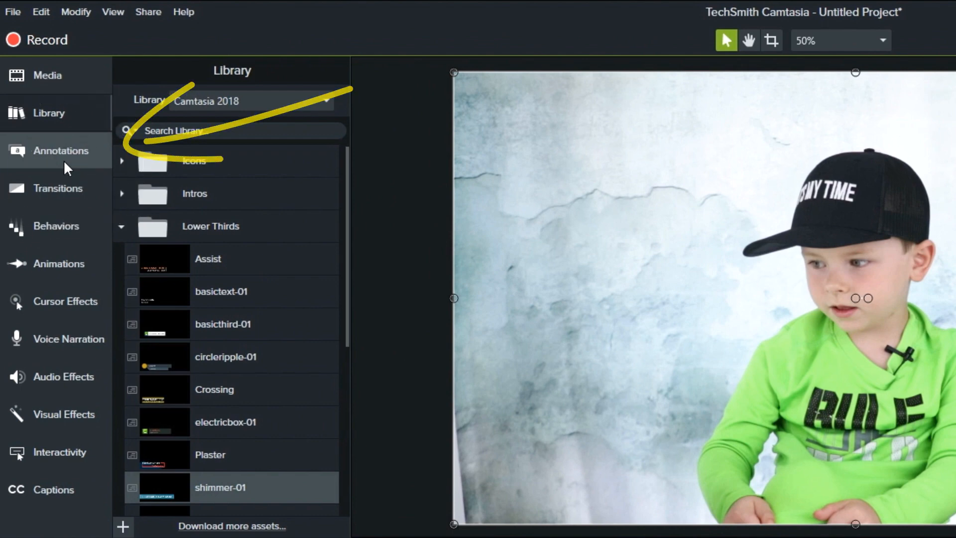
{"action": "left_click", "coordinate": [66, 167]}
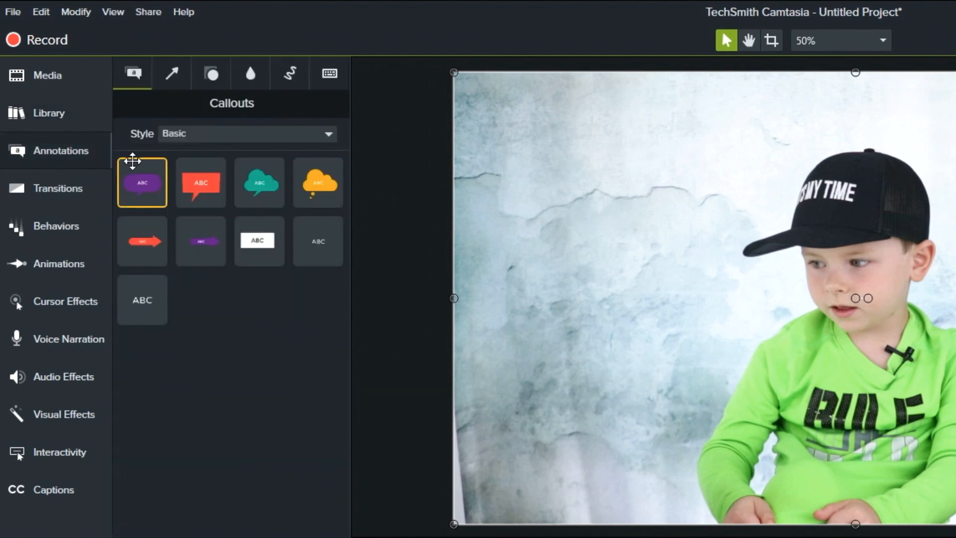
{"action": "left_click", "coordinate": [277, 135]}
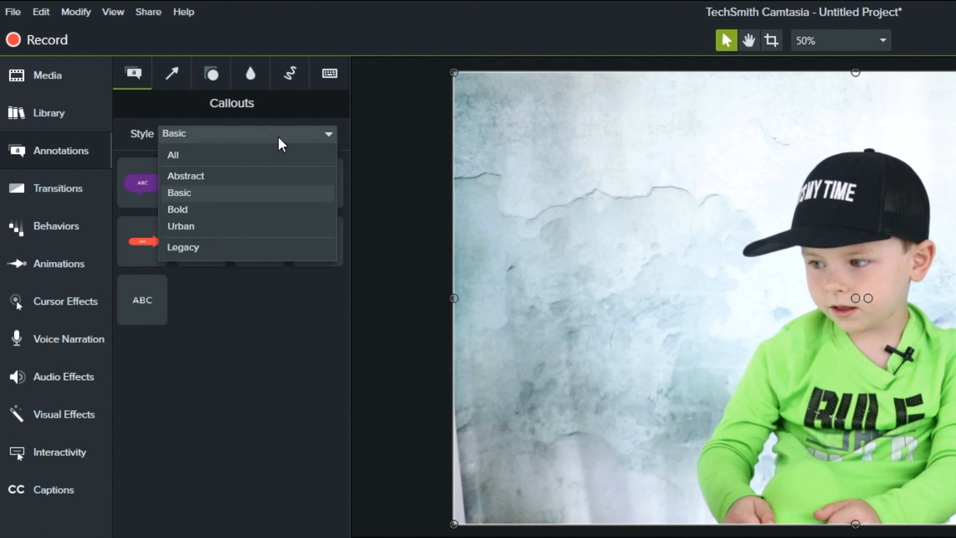
{"action": "left_click", "coordinate": [271, 305]}
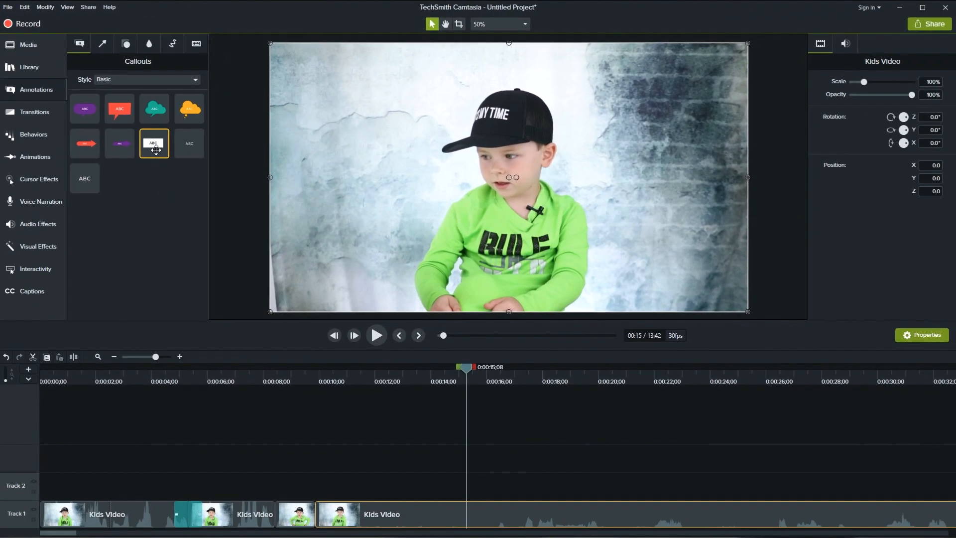
{"action": "double_click", "coordinate": [262, 253]}
{"action": "left_click_drag", "start_coordinate": [526, 184], "coordinate": [374, 129]}
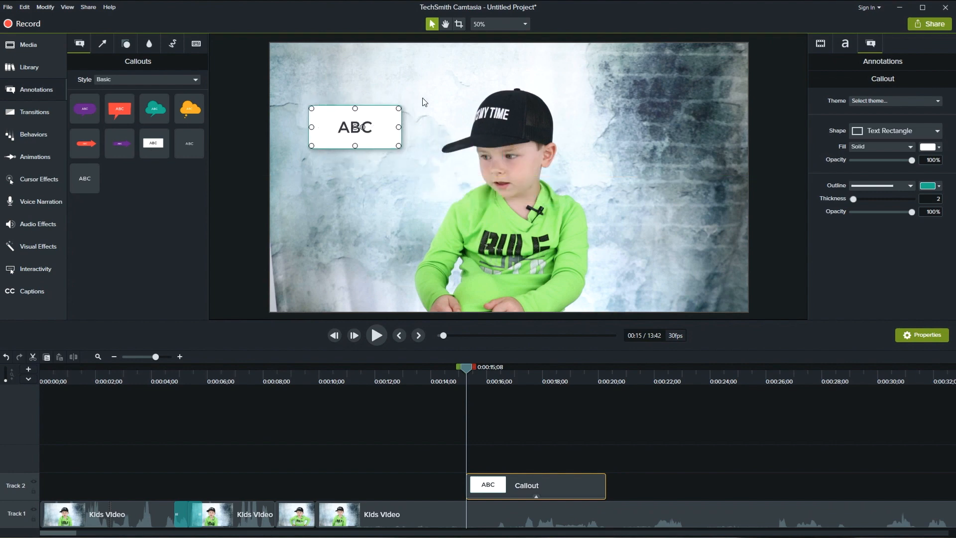
Step: Enter "Adding Graphics will help your videos" in the callout and format the text in Arial Black with a dark teal colour
{"action": "double_click", "coordinate": [352, 129]}
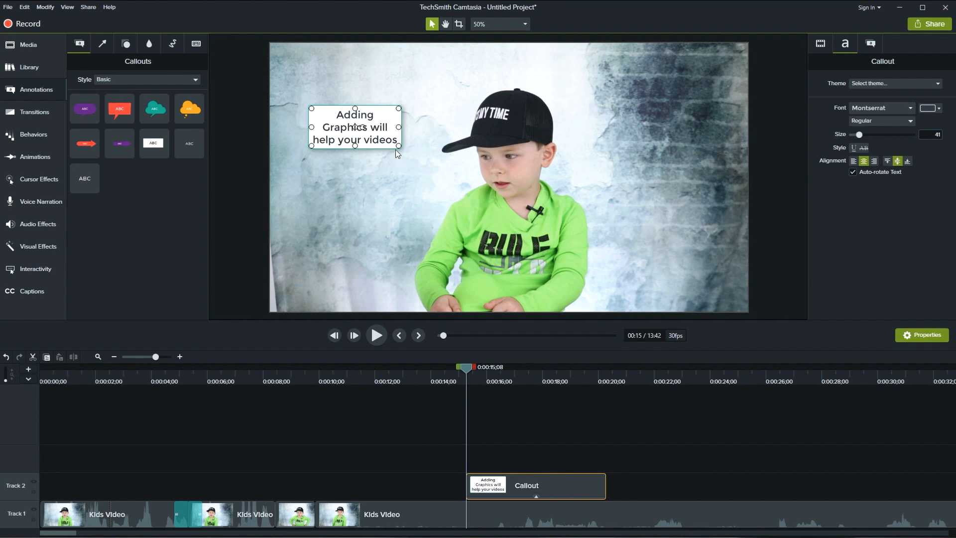
{"action": "double_click", "coordinate": [369, 133]}
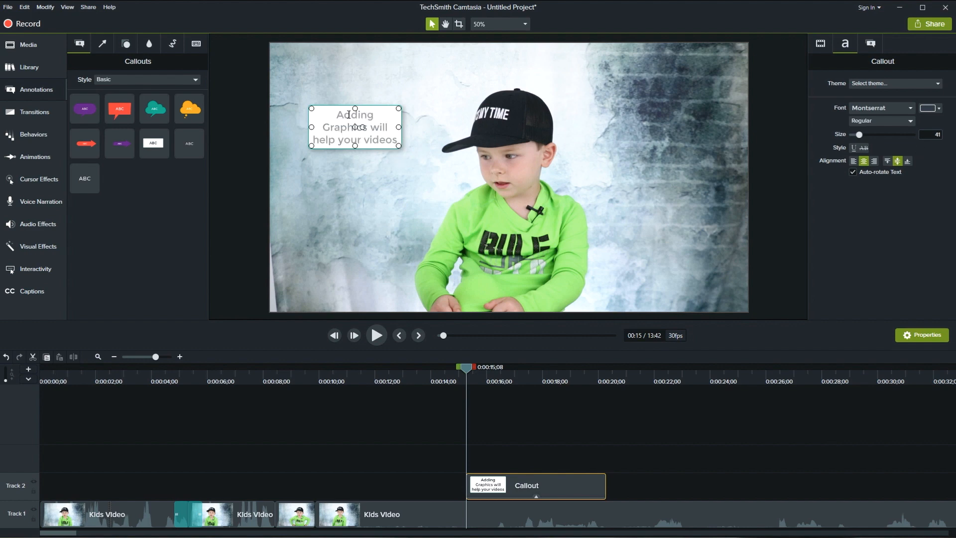
{"action": "left_click_drag", "start_coordinate": [337, 114], "coordinate": [410, 147]}
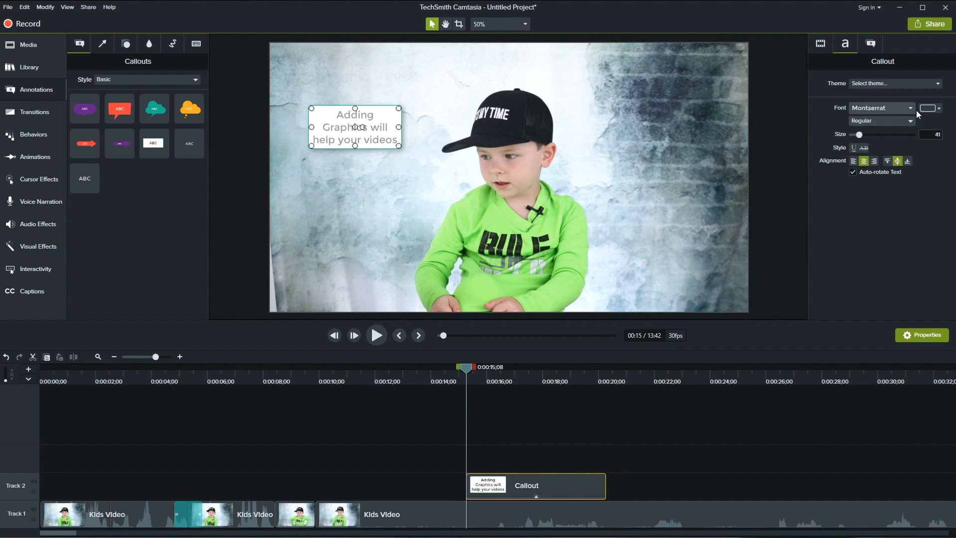
{"action": "left_click", "coordinate": [905, 108]}
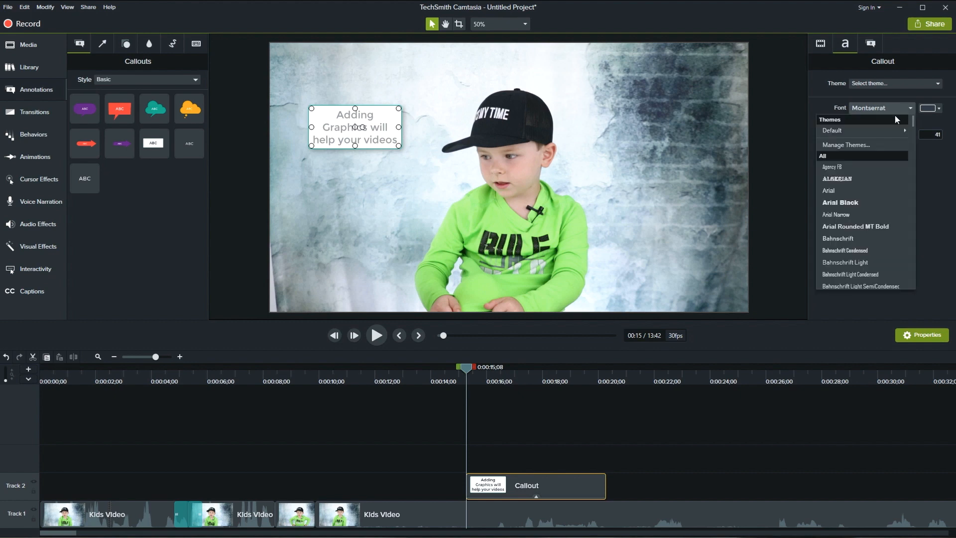
{"action": "left_click", "coordinate": [853, 202]}
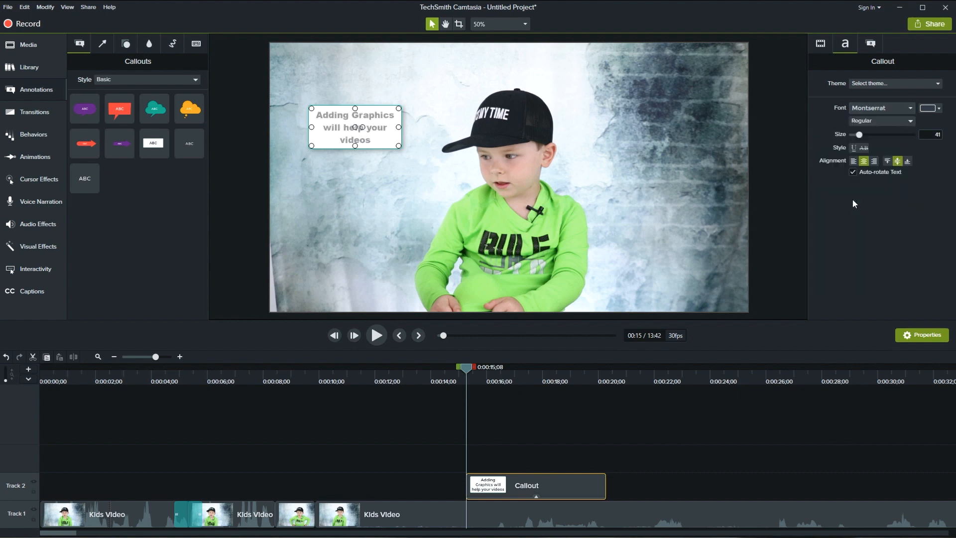
{"action": "left_click", "coordinate": [927, 109]}
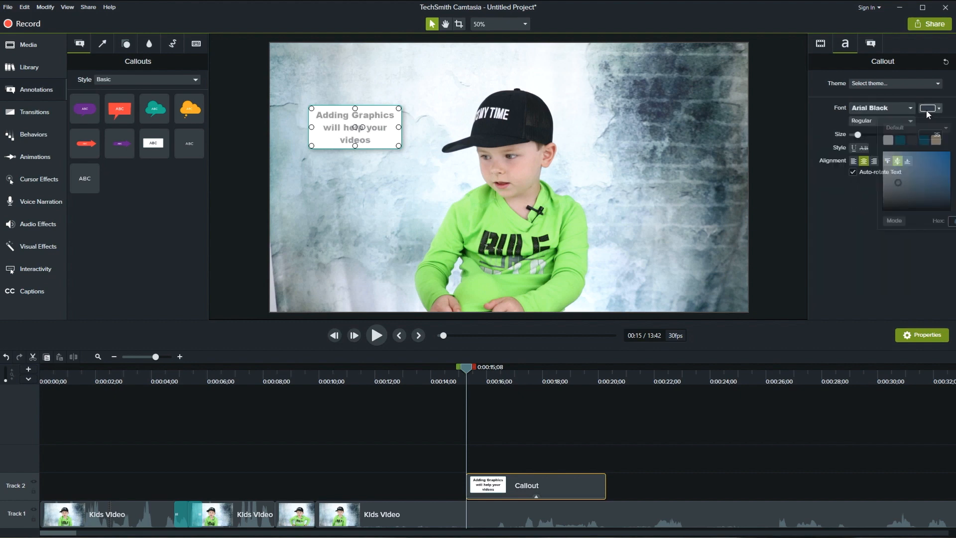
{"action": "left_click", "coordinate": [924, 141]}
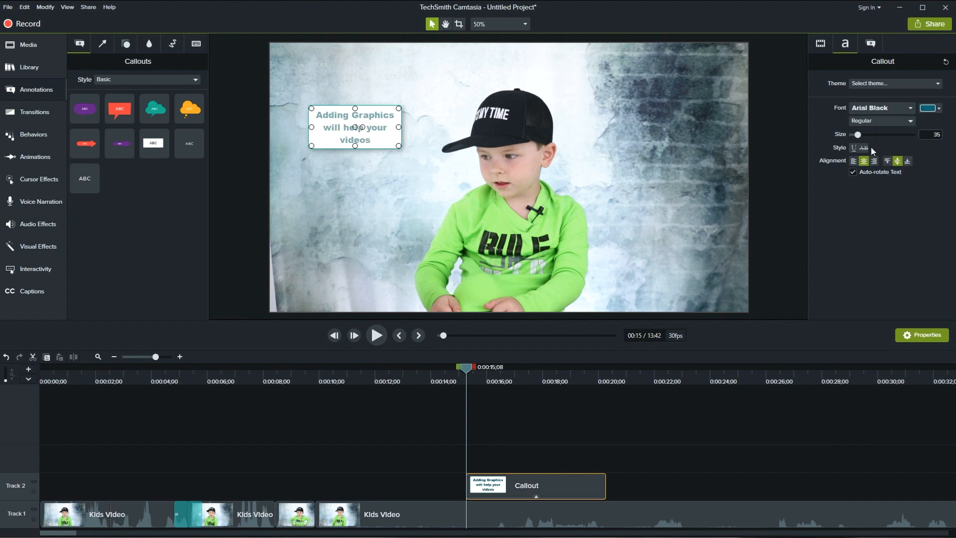
Step: Enlarge the callout text to size 70 and reshape the box narrower and taller so the text wraps onto four lines
{"action": "left_click_drag", "start_coordinate": [857, 136], "coordinate": [866, 137]}
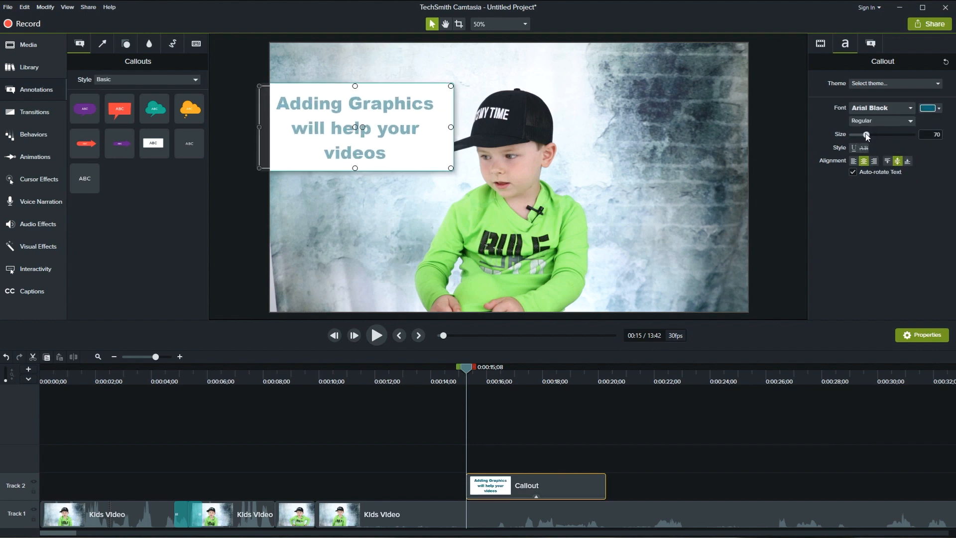
{"action": "left_click_drag", "start_coordinate": [451, 167], "coordinate": [379, 194]}
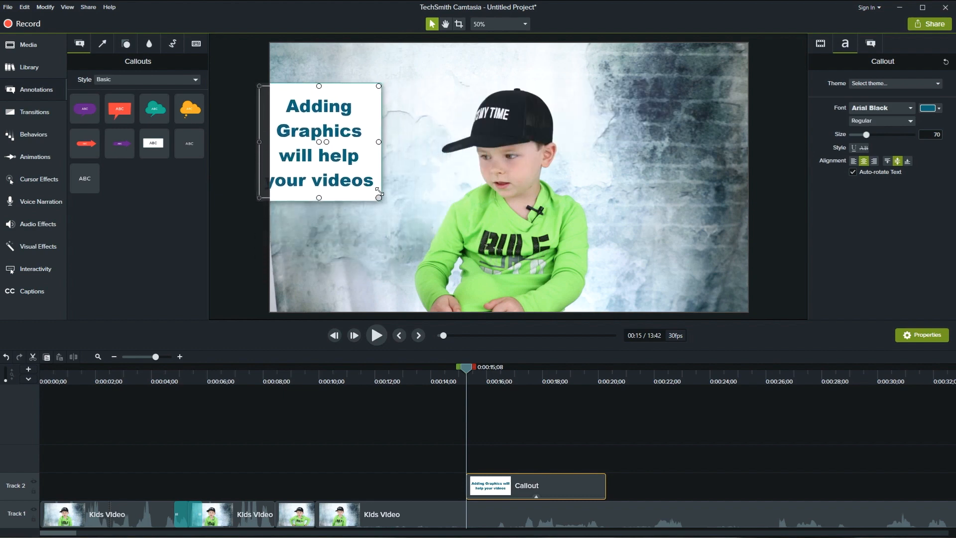
{"action": "left_click_drag", "start_coordinate": [379, 194], "coordinate": [379, 192]}
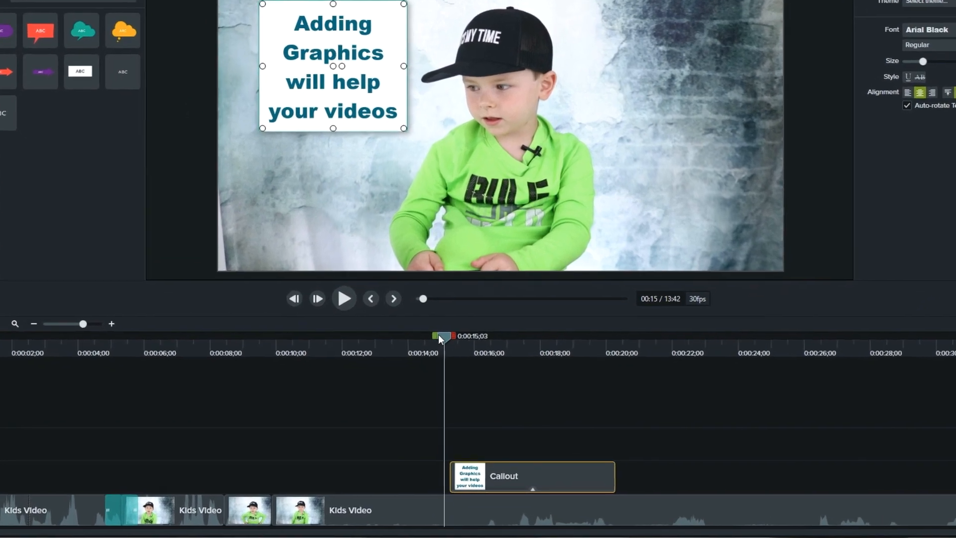
Step: Scrub the playhead across the start of the callout to preview where it appears, up to 0:00:16;25
{"action": "left_click", "coordinate": [457, 371]}
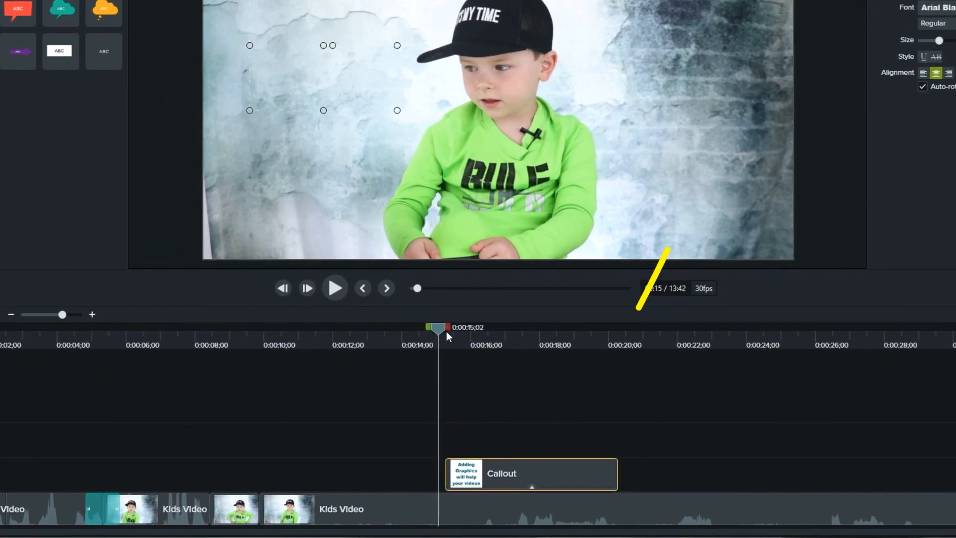
{"action": "left_click_drag", "start_coordinate": [444, 331], "coordinate": [497, 334]}
{"action": "left_click", "coordinate": [501, 473]}
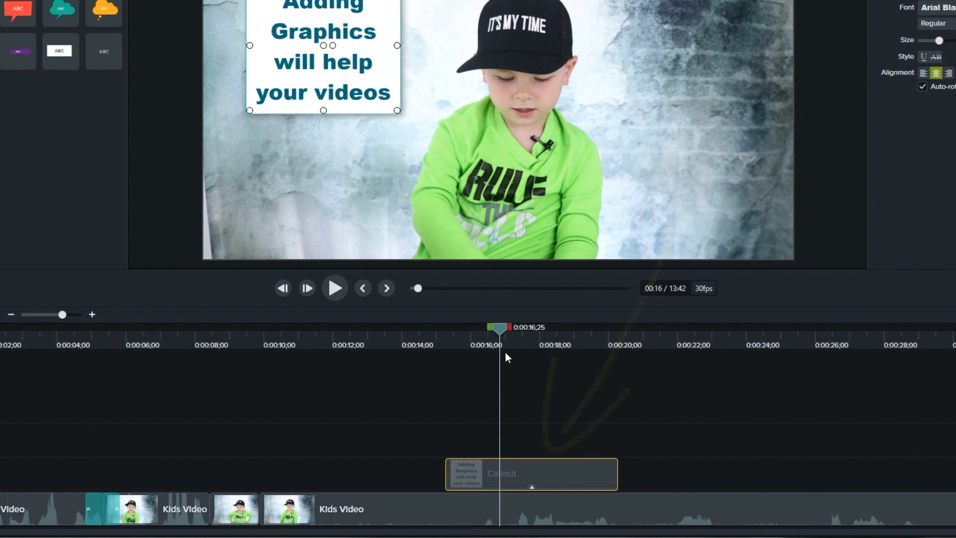
Step: Shift the callout slightly earlier on Track 2 and extend its end to about 0:00:23
{"action": "left_click_drag", "start_coordinate": [499, 330], "coordinate": [439, 399]}
{"action": "mouse_move", "coordinate": [548, 476]}
{"action": "left_mouse_down"}
{"action": "mouse_move", "coordinate": [371, 479]}
{"action": "mouse_move", "coordinate": [550, 479]}
{"action": "left_mouse_up"}
{"action": "left_click_drag", "start_coordinate": [612, 466], "coordinate": [721, 490]}
Step: Play back the callout's appearance, starting from 0:00:15;00
{"action": "mouse_move", "coordinate": [440, 329]}
{"action": "left_mouse_down"}
{"action": "mouse_move", "coordinate": [467, 329]}
{"action": "mouse_move", "coordinate": [449, 330]}
{"action": "left_mouse_up"}
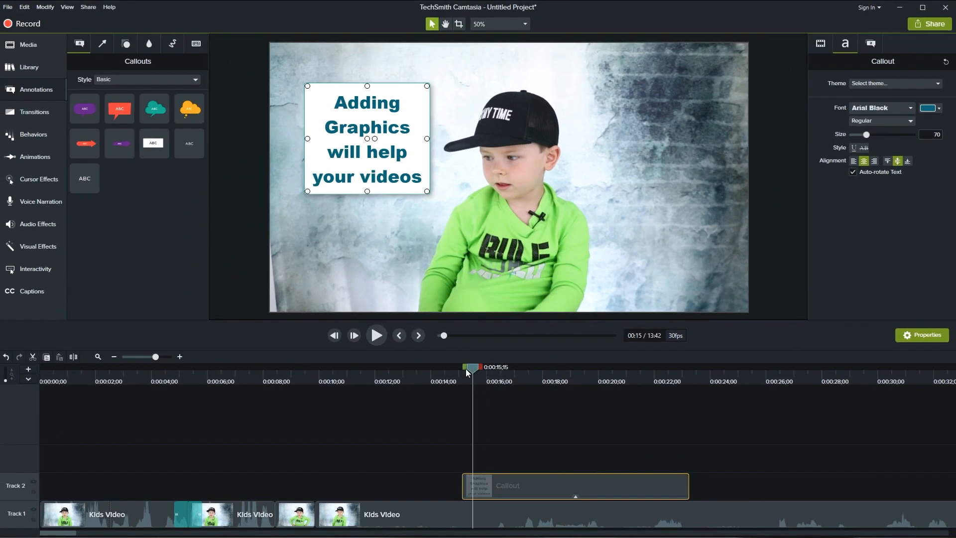
{"action": "left_click_drag", "start_coordinate": [470, 371], "coordinate": [457, 369]}
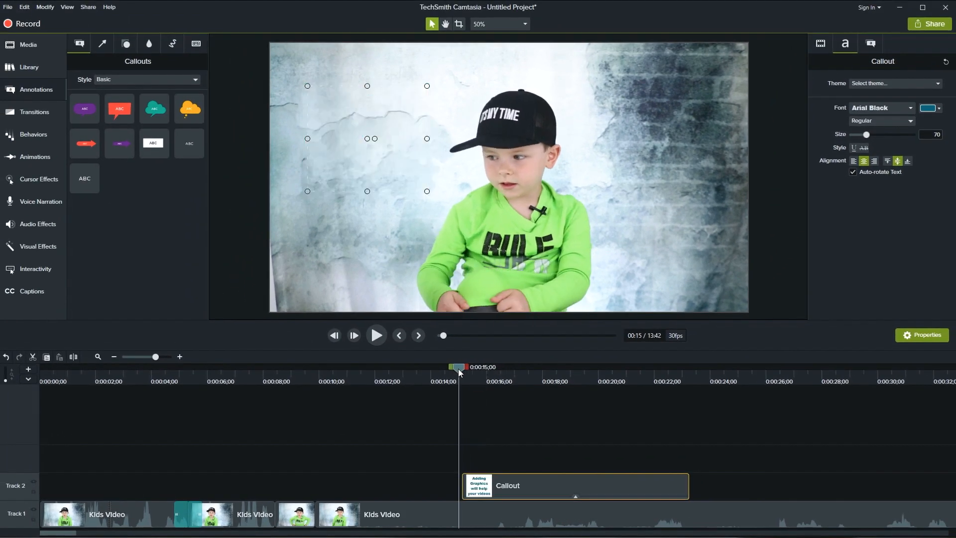
{"action": "left_click", "coordinate": [376, 339]}
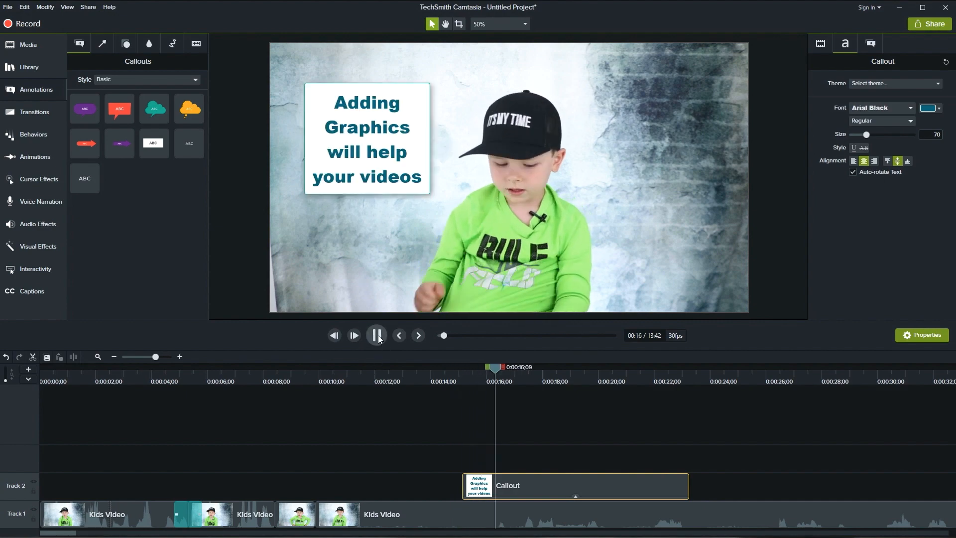
{"action": "key", "text": "space"}
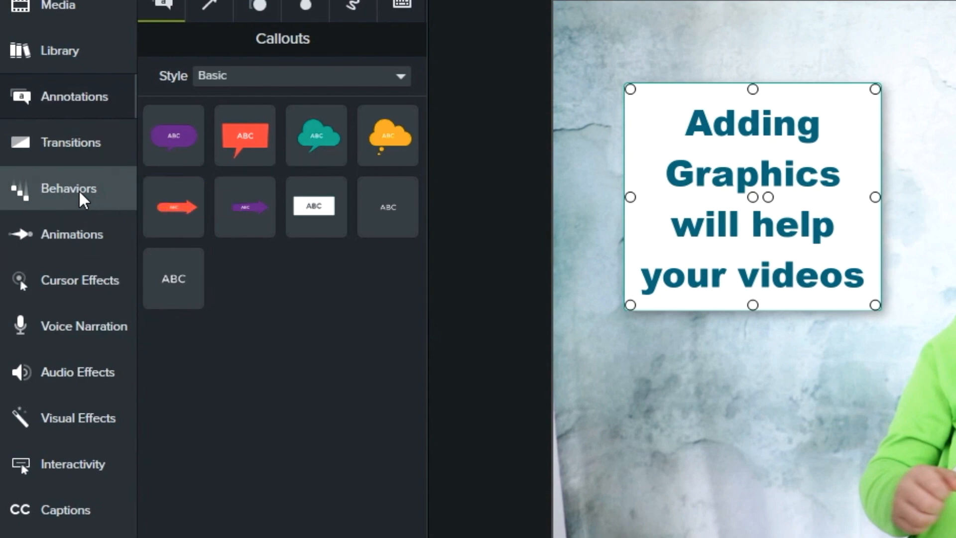
Step: Apply the Reveal behavior to the callout on Track 2
{"action": "left_click", "coordinate": [79, 189]}
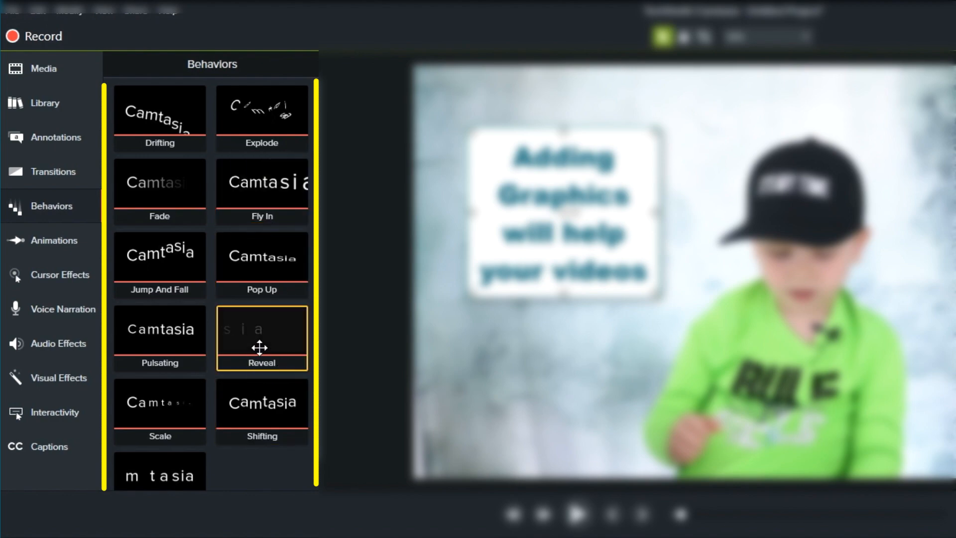
{"action": "left_click_drag", "start_coordinate": [294, 356], "coordinate": [275, 347]}
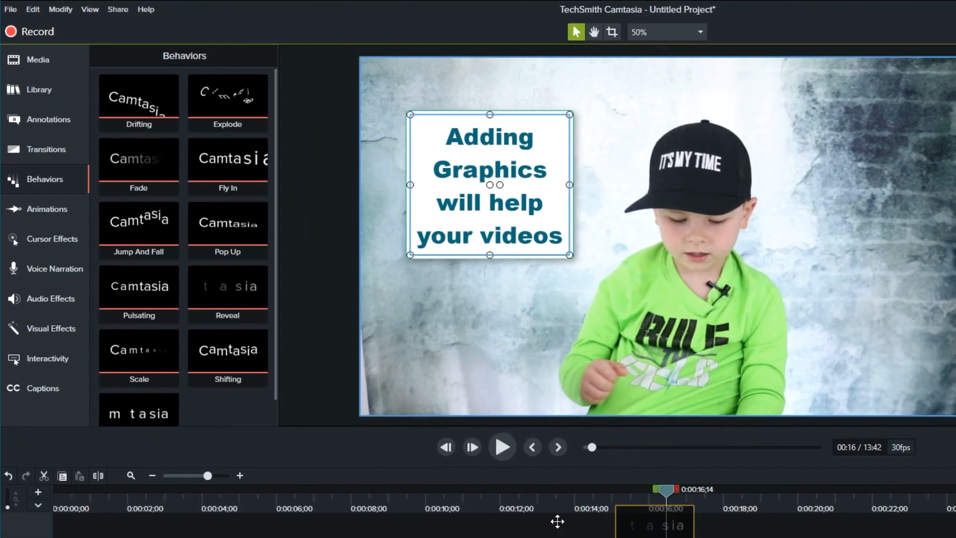
{"action": "left_click_drag", "start_coordinate": [182, 228], "coordinate": [518, 481]}
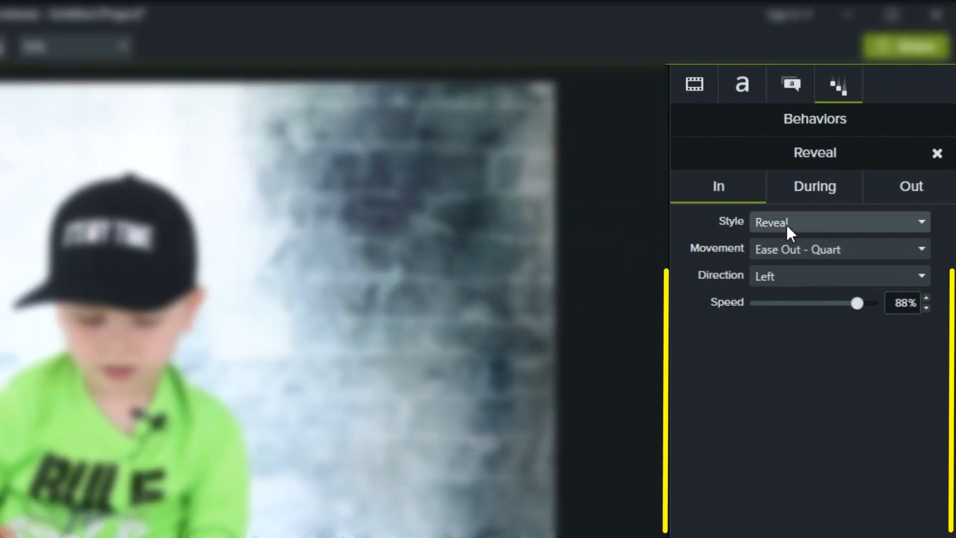
Step: Try Right as the direction of the Reveal behavior's In phase and return it to Left
{"action": "left_click", "coordinate": [796, 272]}
{"action": "left_click", "coordinate": [799, 323]}
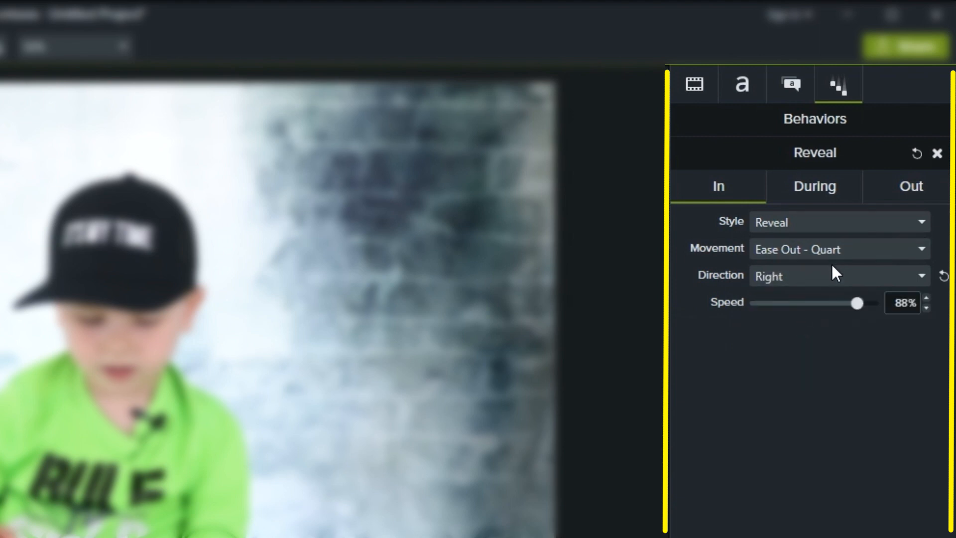
{"action": "left_click", "coordinate": [832, 277]}
{"action": "left_click", "coordinate": [826, 299]}
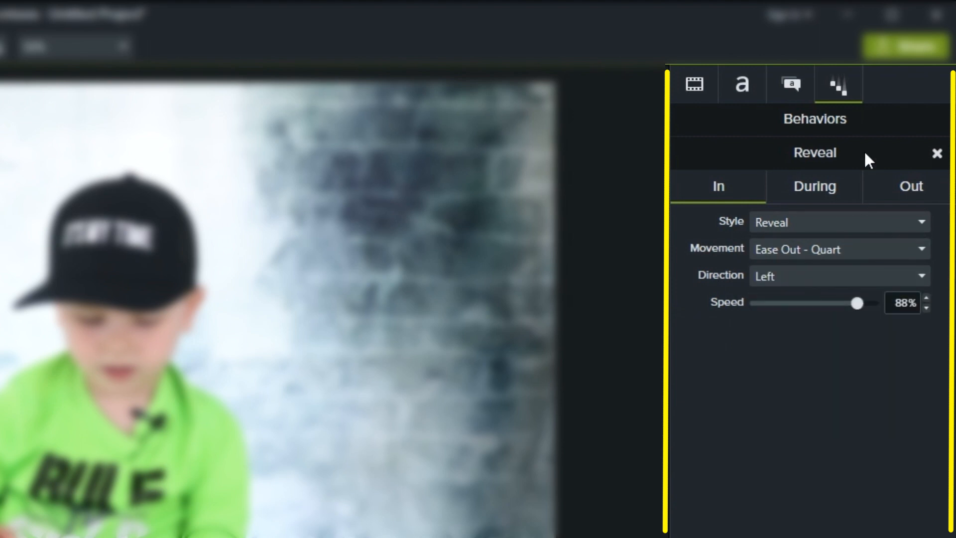
Step: Review the Reveal behavior's During and Out settings and set the During style to None
{"action": "left_click", "coordinate": [836, 191]}
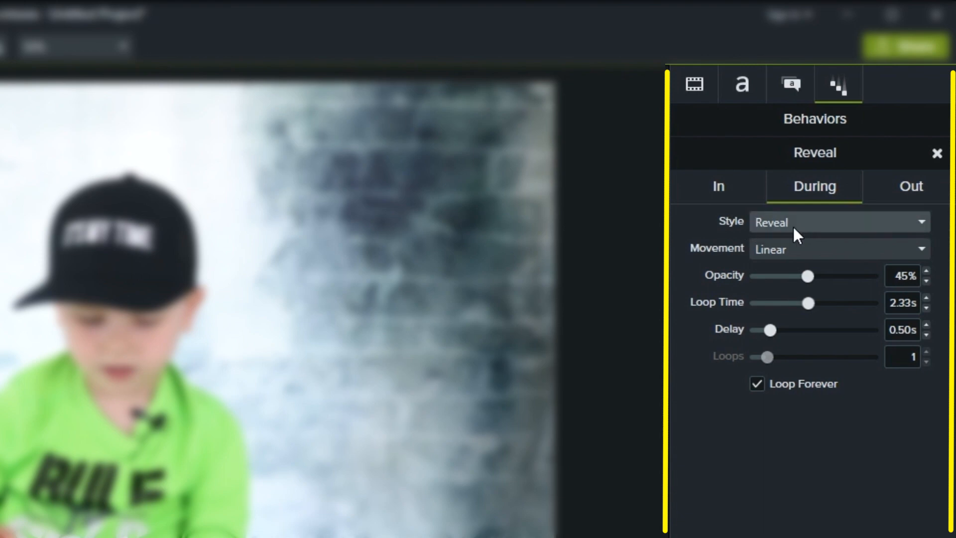
{"action": "left_click", "coordinate": [894, 185]}
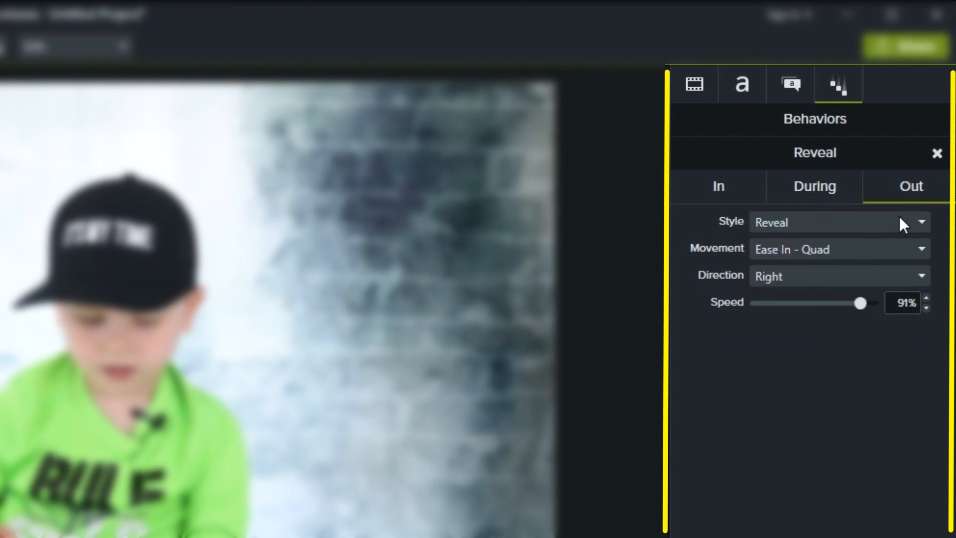
{"action": "left_click", "coordinate": [830, 195]}
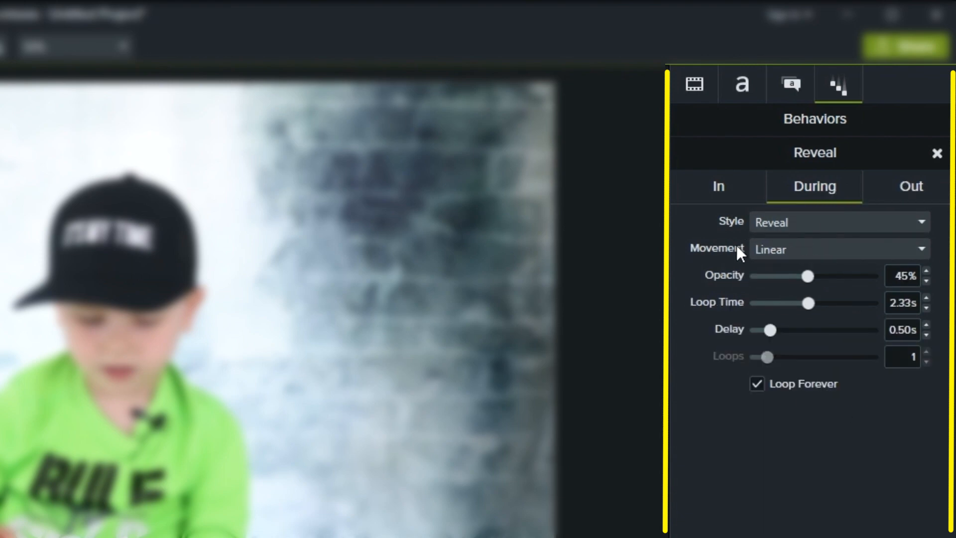
{"action": "left_click", "coordinate": [833, 226]}
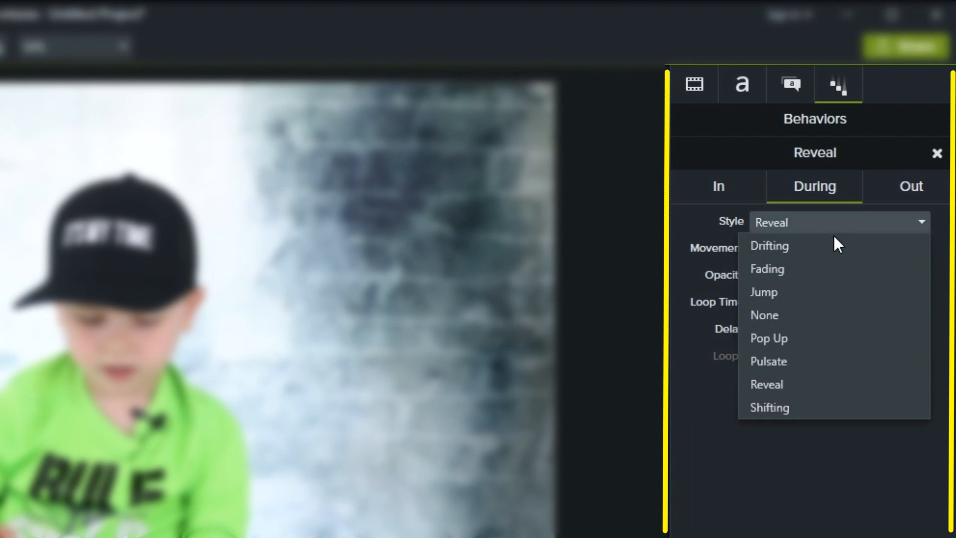
{"action": "left_click", "coordinate": [824, 321]}
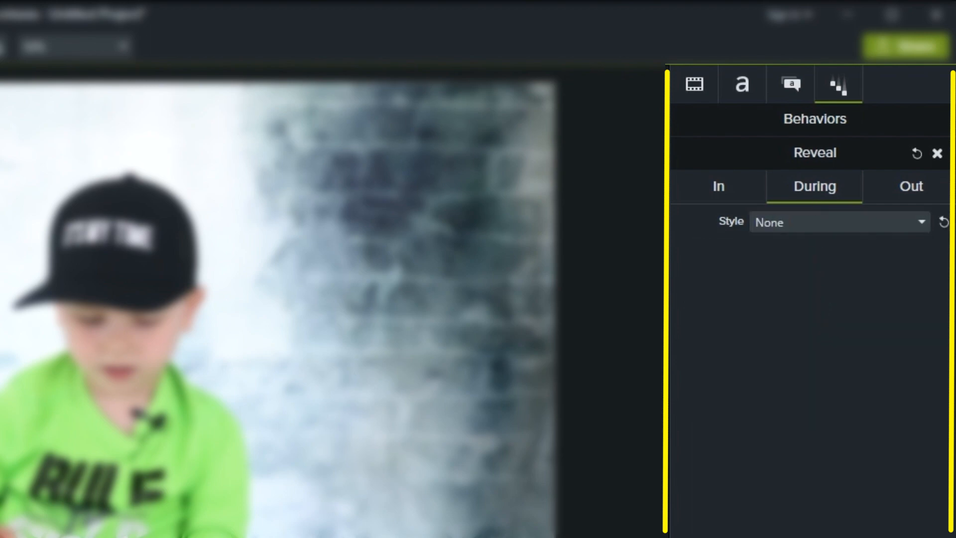
Step: Play back the callout section to preview the Reveal behavior
{"action": "left_click", "coordinate": [258, 408]}
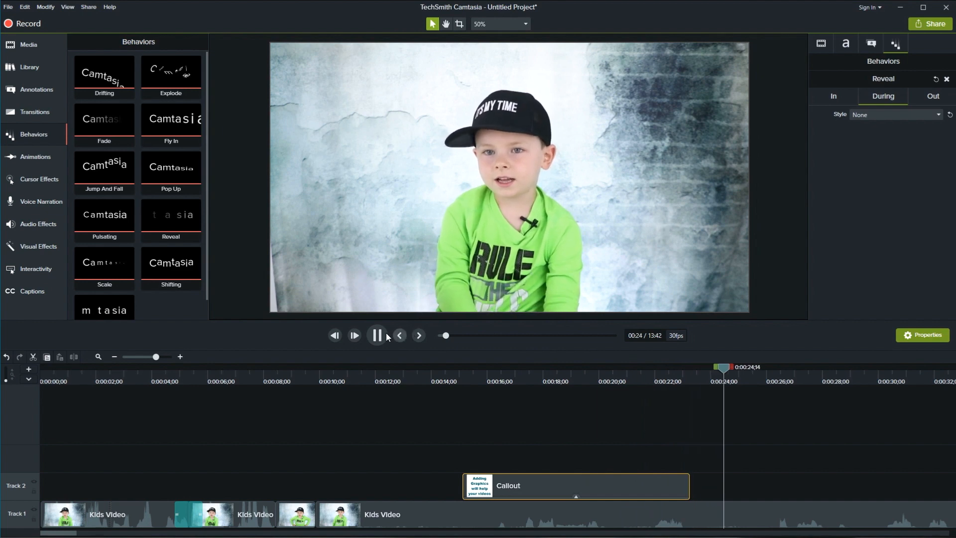
{"action": "left_click", "coordinate": [500, 410]}
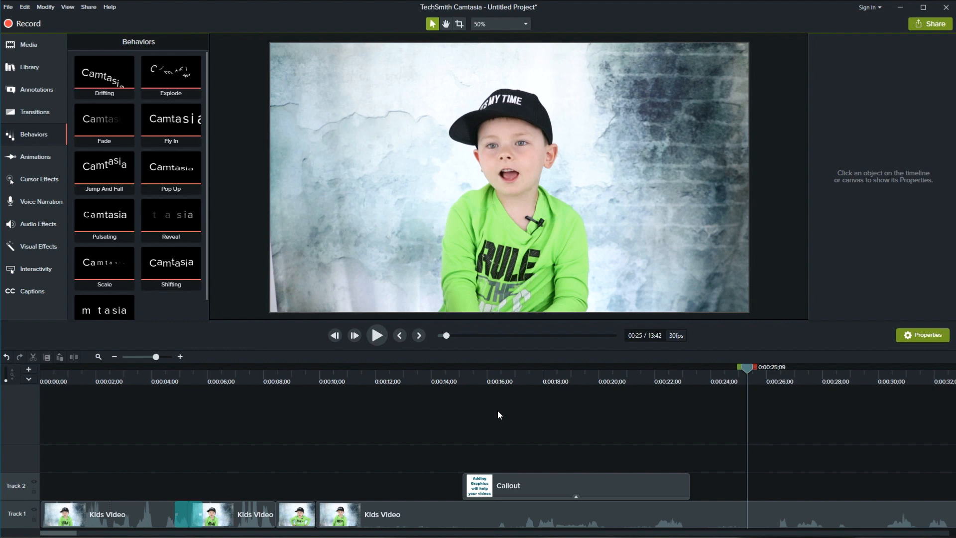
Step: Try selecting the clips on Track 1 and Track 2 together, and clear the selection
{"action": "left_click_drag", "start_coordinate": [70, 427], "coordinate": [601, 506]}
{"action": "left_click", "coordinate": [669, 452]}
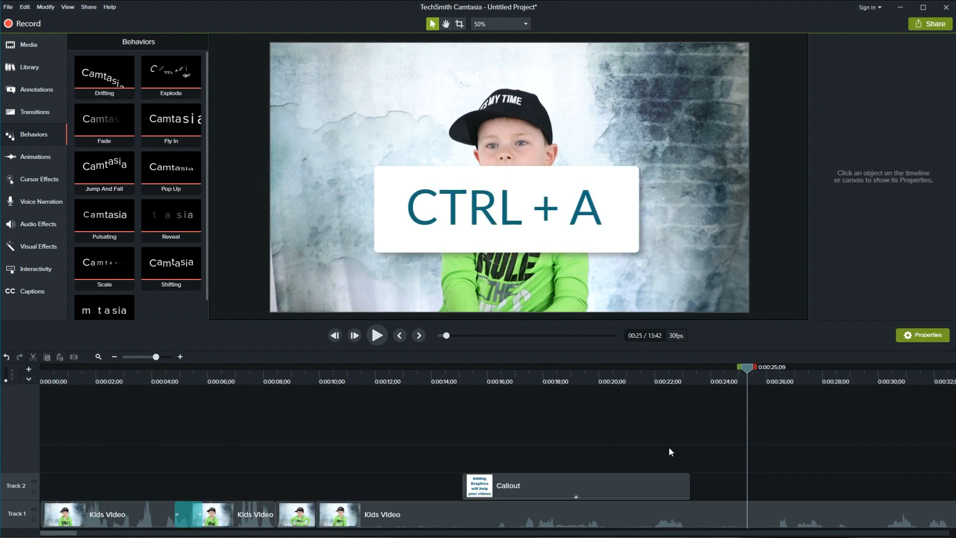
Step: Select all clips on the timeline and apply the Noise Removal audio effect to the Kids Video clips
{"action": "key", "text": "ctrl+a"}
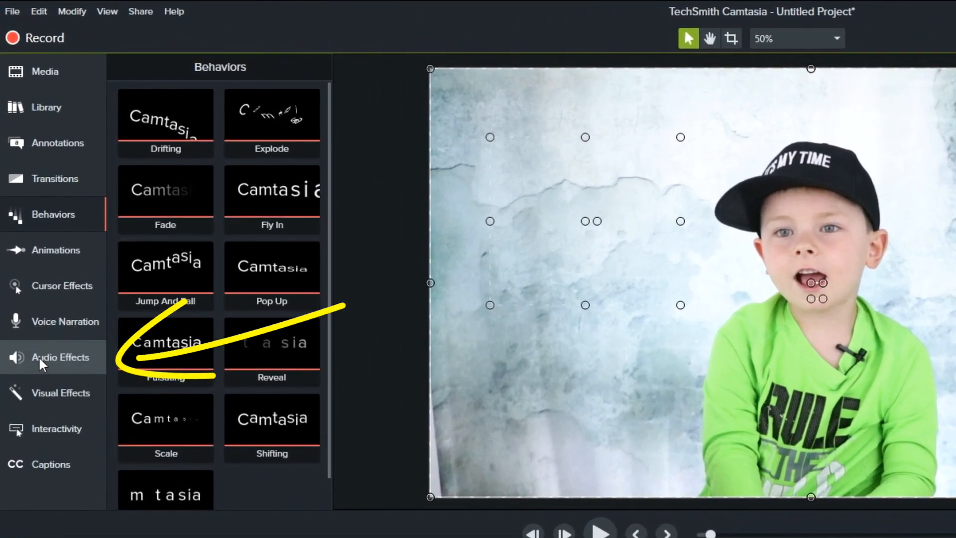
{"action": "left_click", "coordinate": [33, 351]}
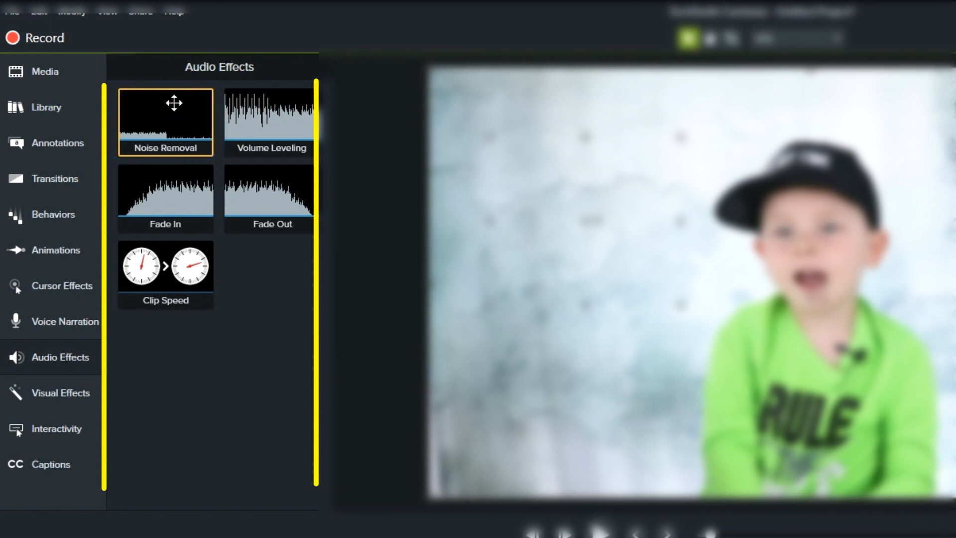
{"action": "left_click_drag", "start_coordinate": [173, 103], "coordinate": [493, 537]}
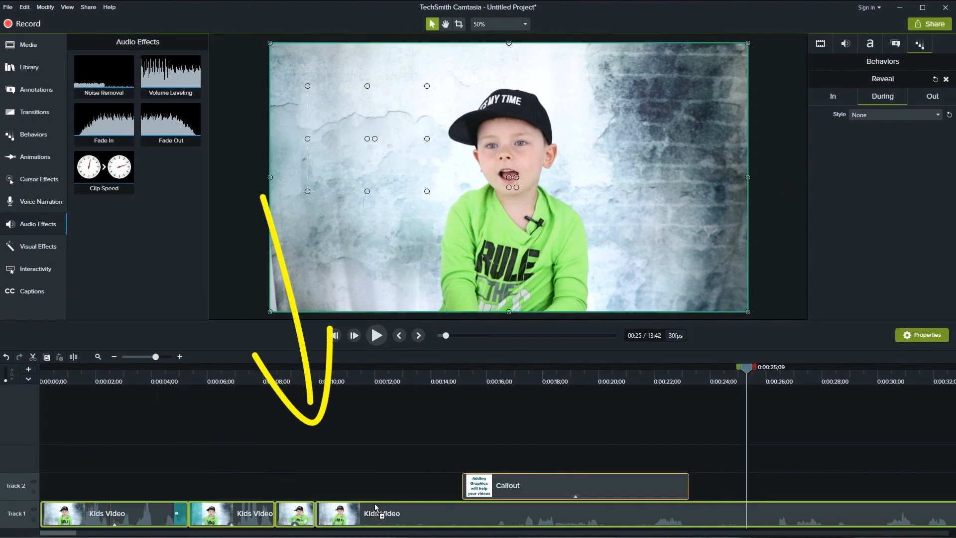
{"action": "left_click_drag", "start_coordinate": [374, 504], "coordinate": [374, 504]}
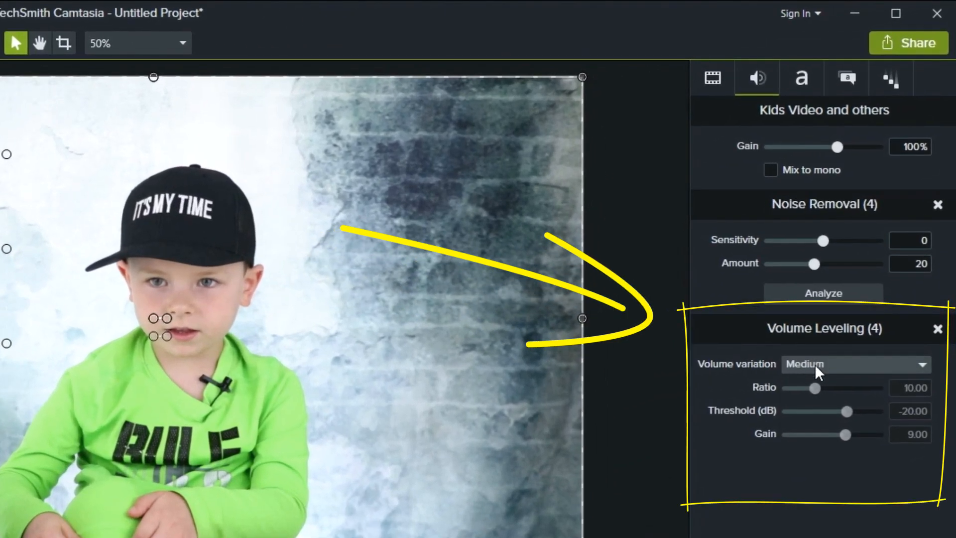
Step: Set the Volume Leveling effect's volume variation to Custom with a gain of 18
{"action": "left_click", "coordinate": [832, 321]}
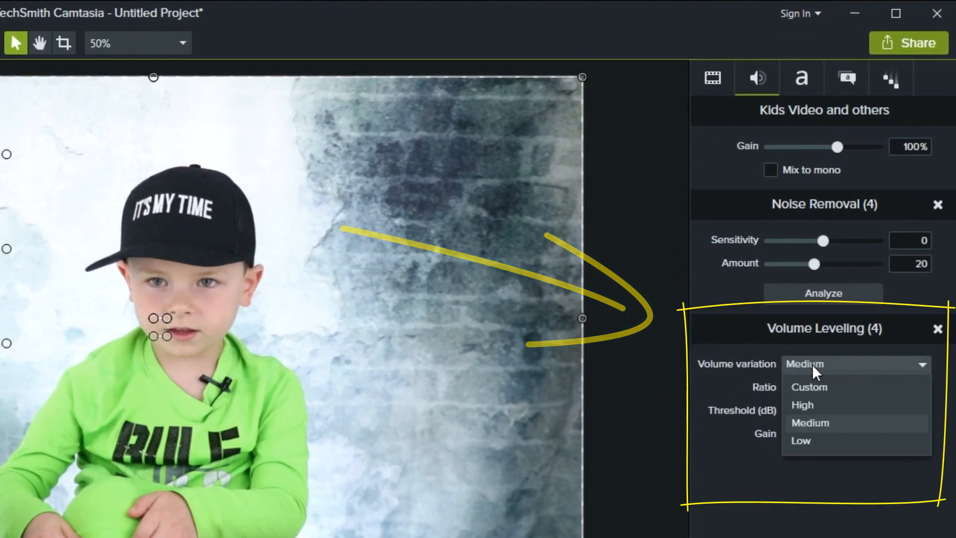
{"action": "left_click", "coordinate": [807, 422]}
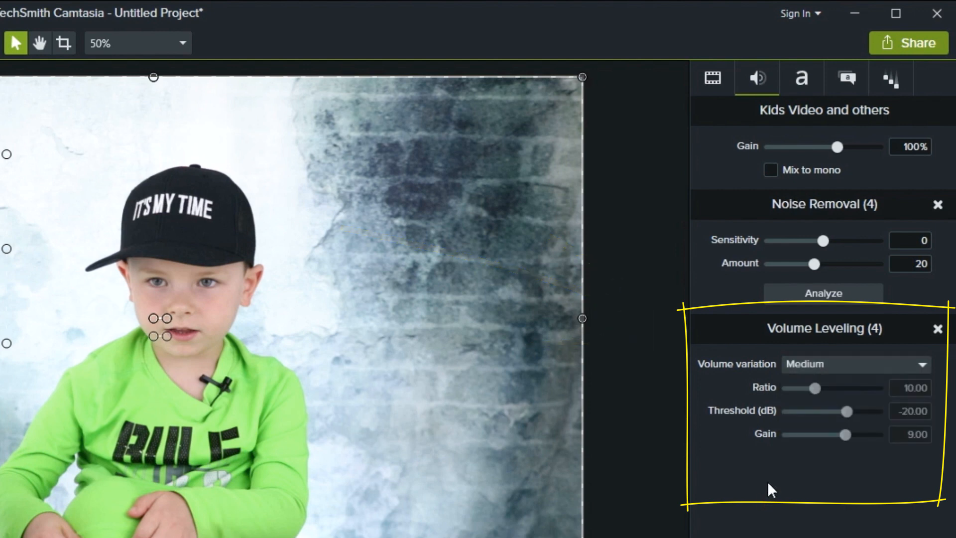
{"action": "left_click", "coordinate": [825, 366]}
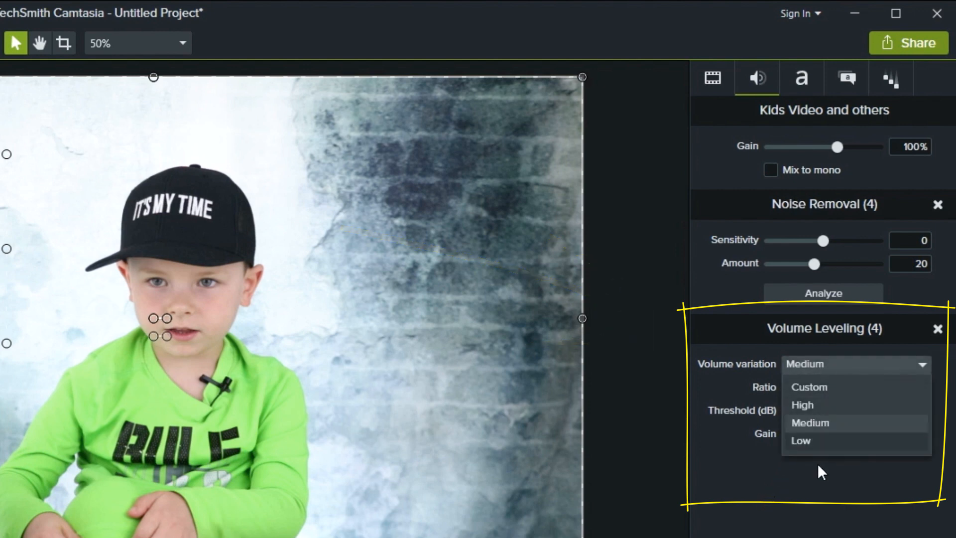
{"action": "left_click", "coordinate": [833, 391]}
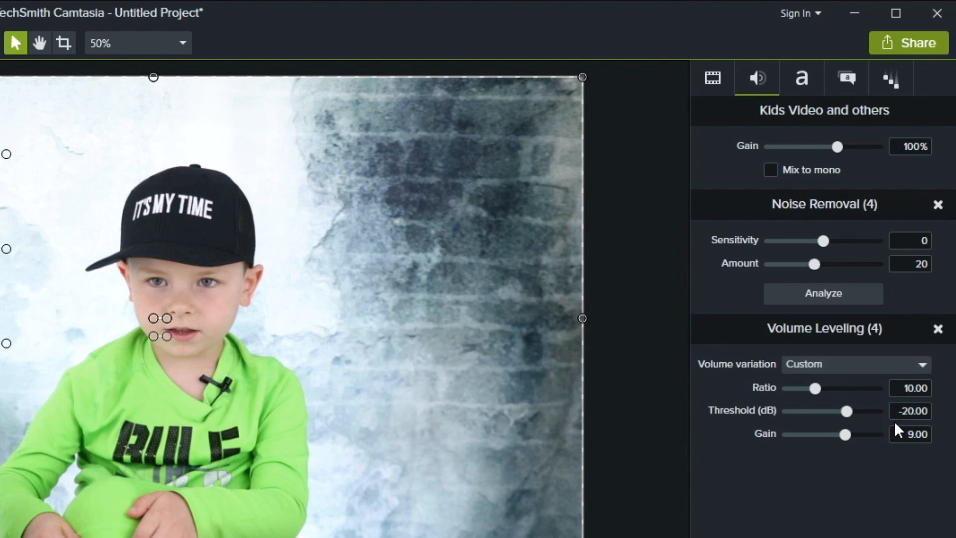
{"action": "left_click", "coordinate": [908, 435]}
{"action": "type", "text": "18"}
{"action": "key", "text": "Return"}
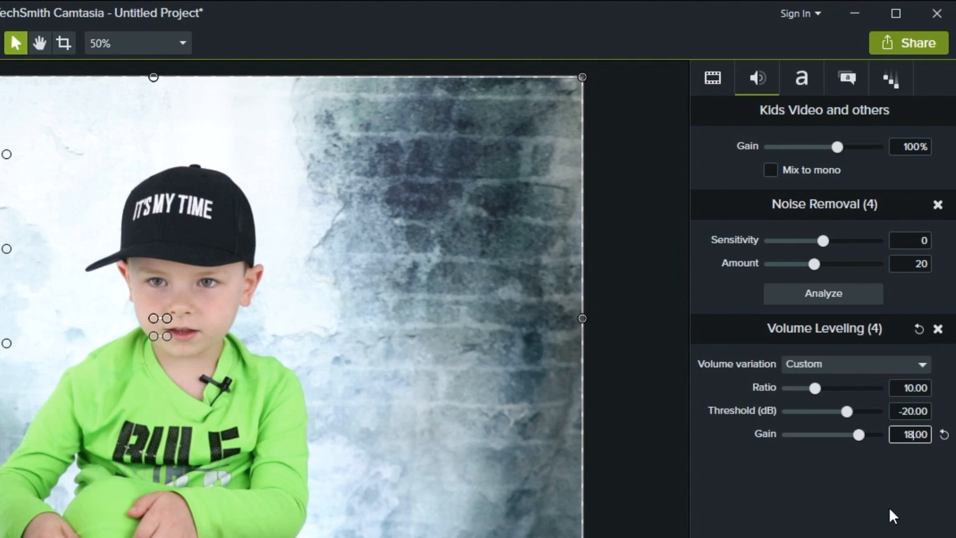
{"action": "left_click", "coordinate": [861, 502]}
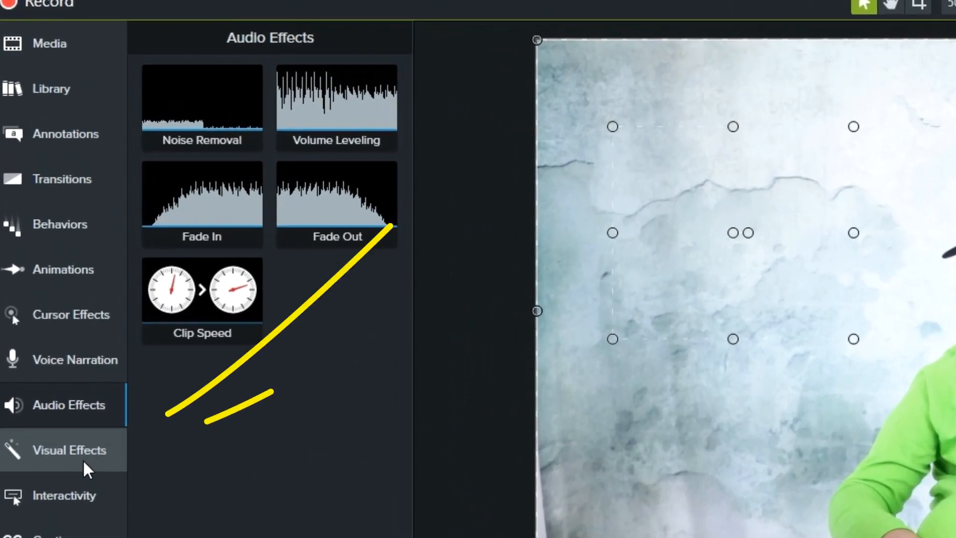
Step: Try the Color Adjustment visual effect with brightness -31, contrast 125 and saturation -17 on the selected clips, and remove it
{"action": "left_click", "coordinate": [83, 459]}
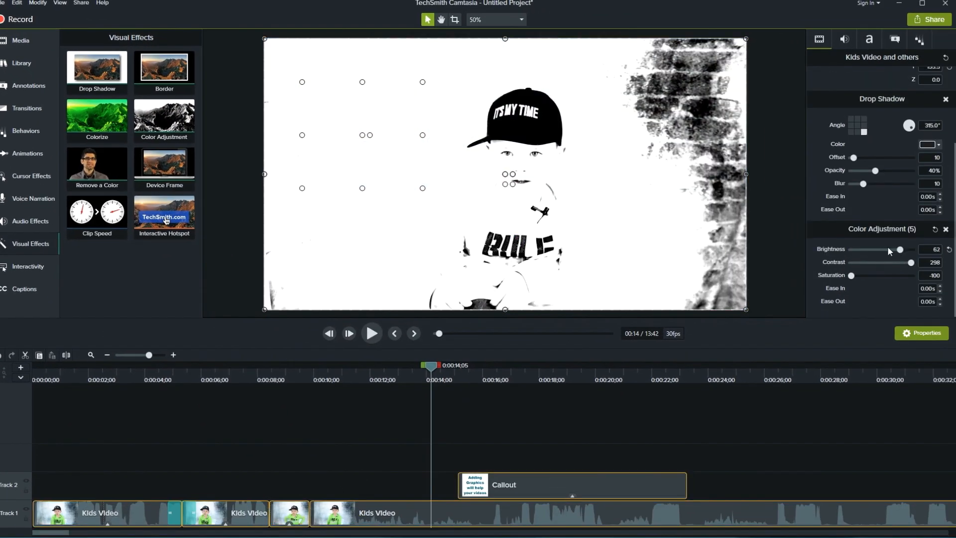
{"action": "left_click_drag", "start_coordinate": [888, 248], "coordinate": [871, 250]}
{"action": "left_click_drag", "start_coordinate": [911, 263], "coordinate": [880, 264]}
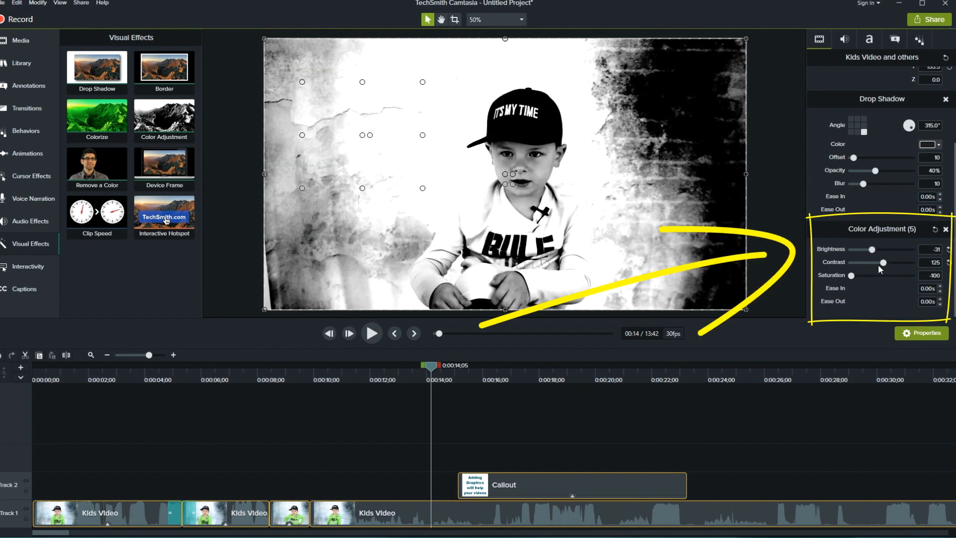
{"action": "left_click", "coordinate": [875, 276]}
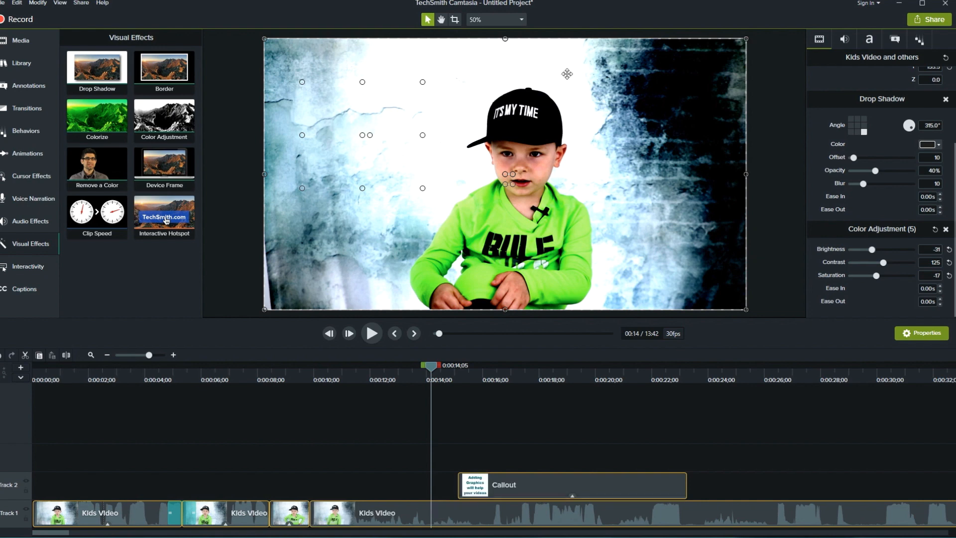
{"action": "left_click", "coordinate": [946, 229]}
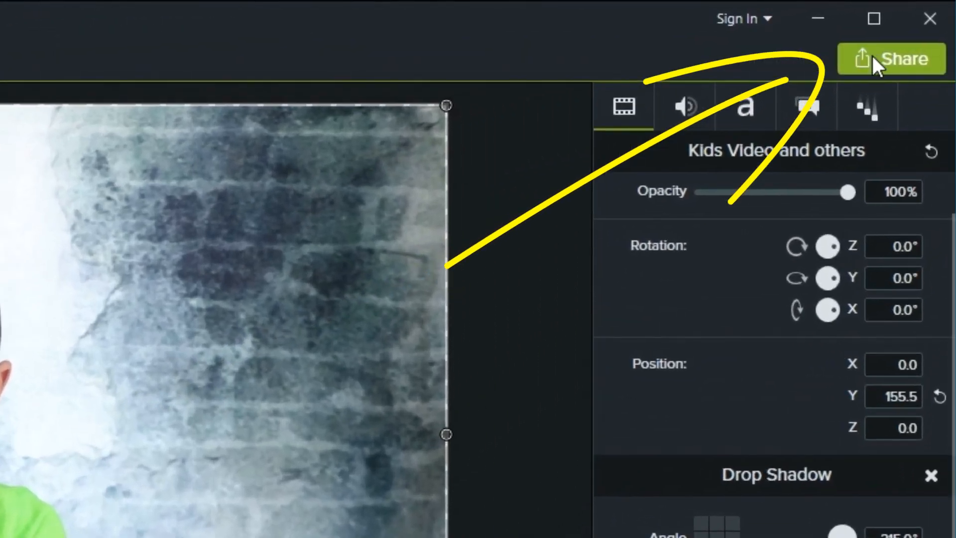
Step: Start exporting the video with the TLR YouTube production preset and proceed to the file name and folder settings
{"action": "left_click", "coordinate": [870, 61]}
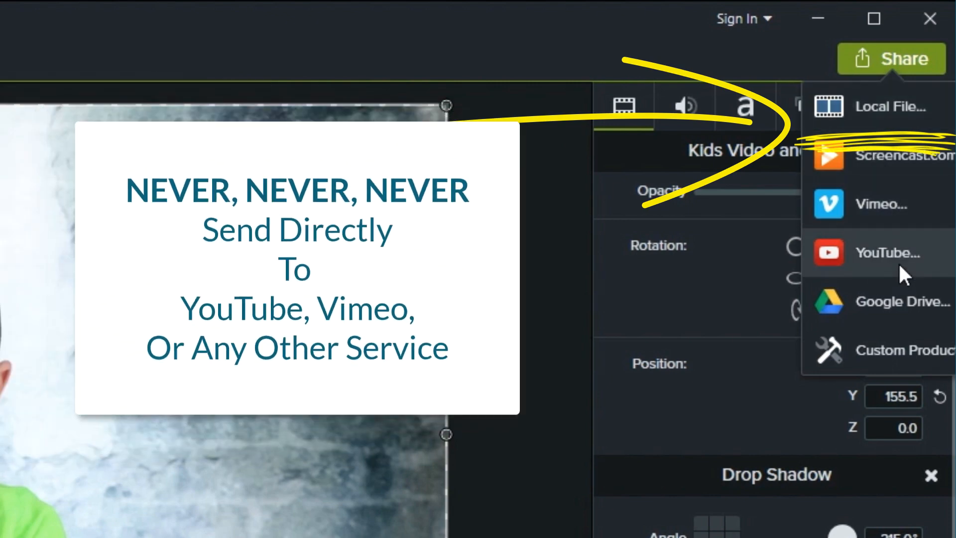
{"action": "mouse_move", "coordinate": [901, 331]}
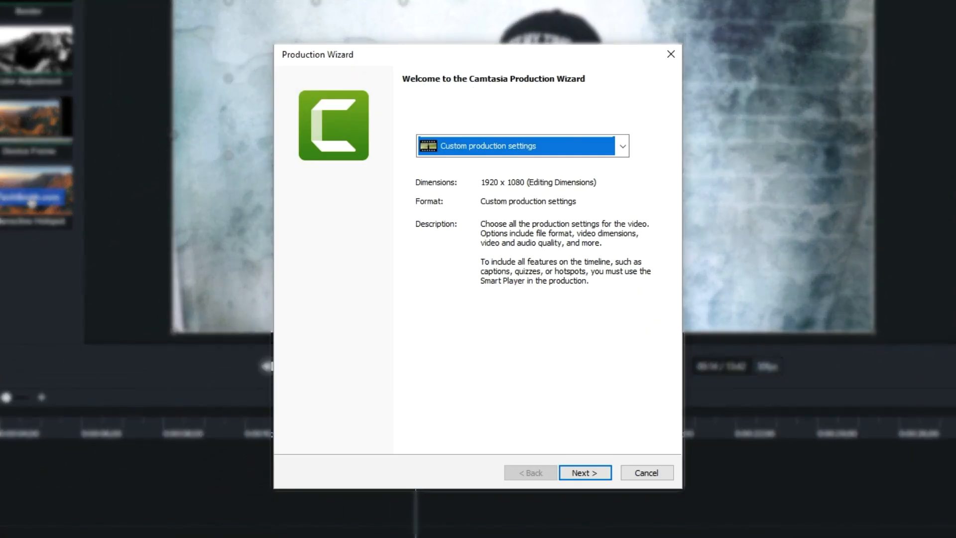
{"action": "left_click", "coordinate": [513, 146]}
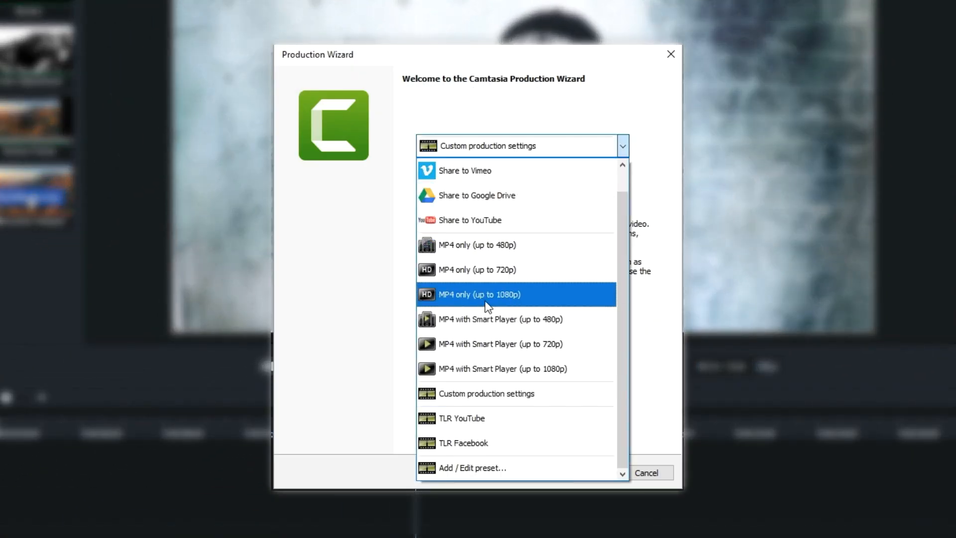
{"action": "left_click", "coordinate": [450, 421]}
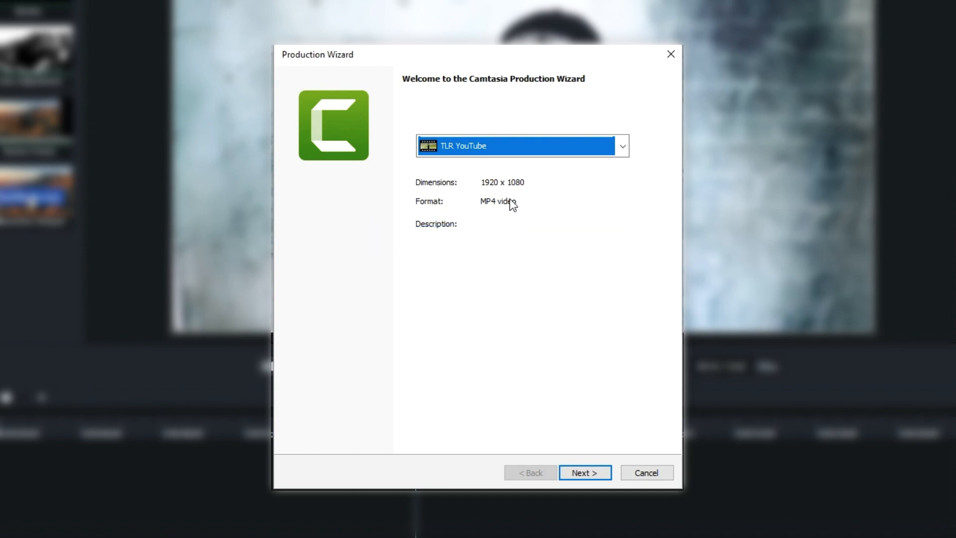
{"action": "left_click", "coordinate": [536, 154]}
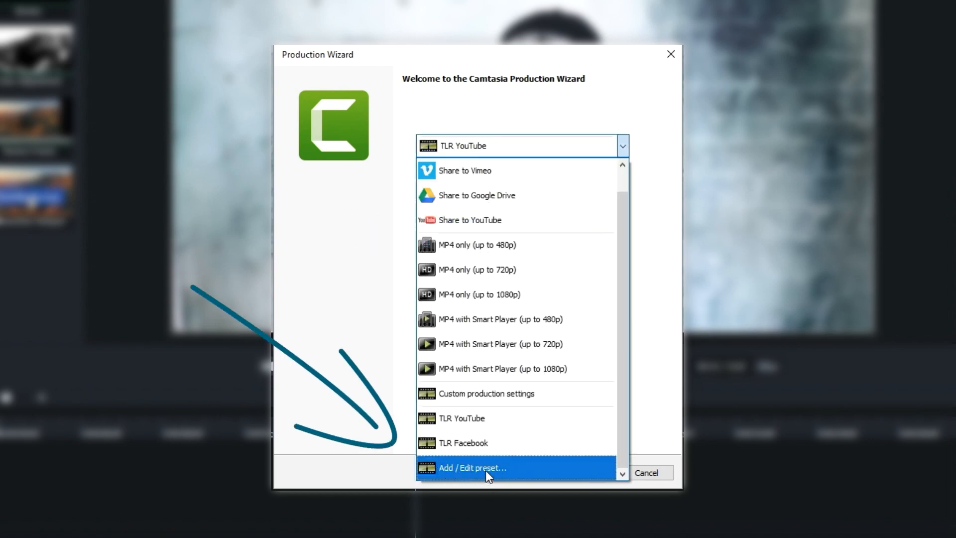
{"action": "key", "text": "Escape"}
{"action": "left_click", "coordinate": [576, 470]}
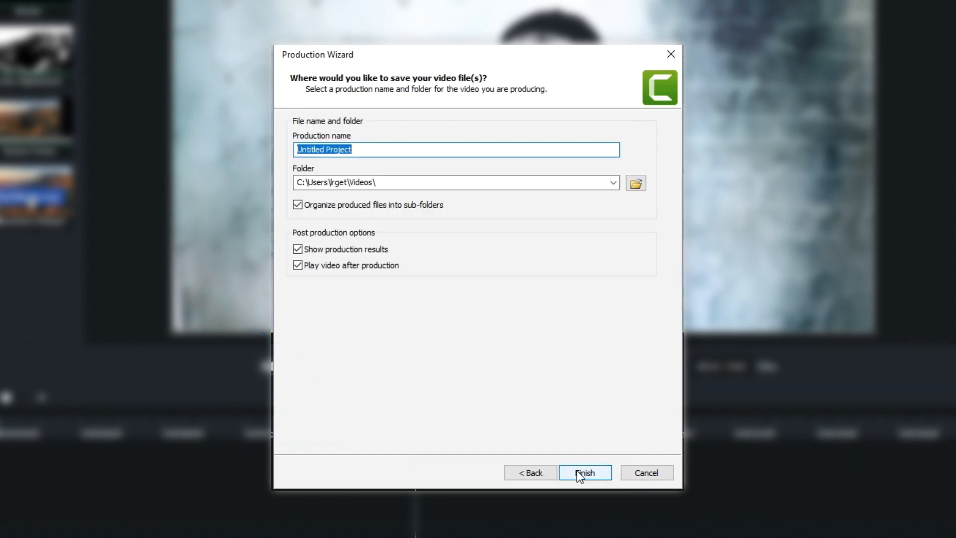
Step: Name the production Mr G Presentation, keep the default Videos folder, and start rendering the video
{"action": "left_click_drag", "start_coordinate": [372, 152], "coordinate": [246, 161]}
{"action": "type", "text": "Mr G Presentation"}
{"action": "left_click", "coordinate": [407, 188]}
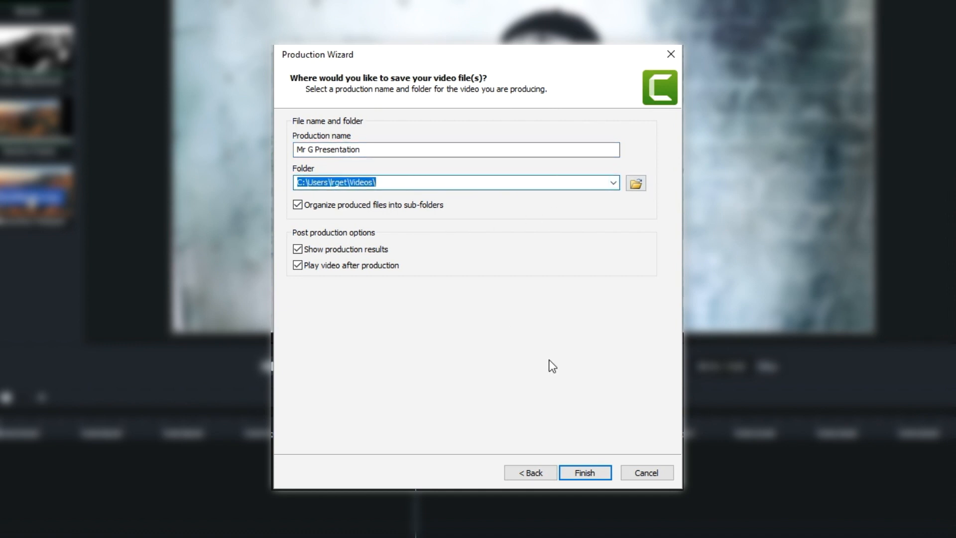
{"action": "left_click", "coordinate": [594, 472]}
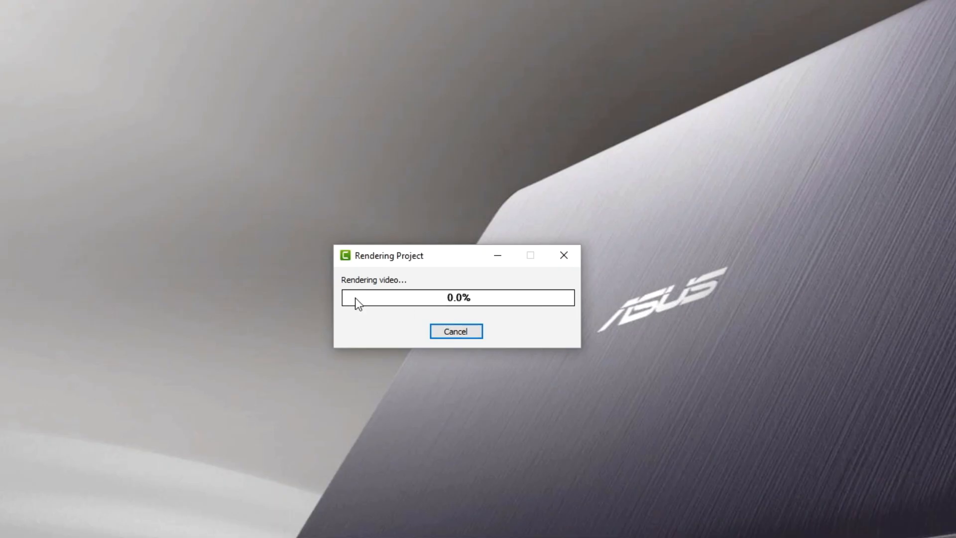